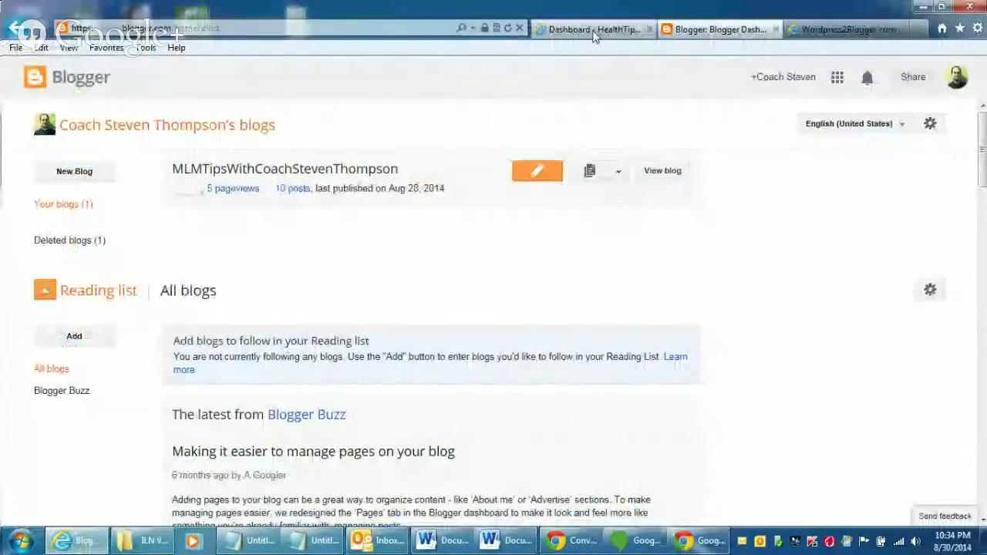
# Open the export page of the health tips WordPress blog and review the choices of content to export.
pyautogui.click(592, 31)
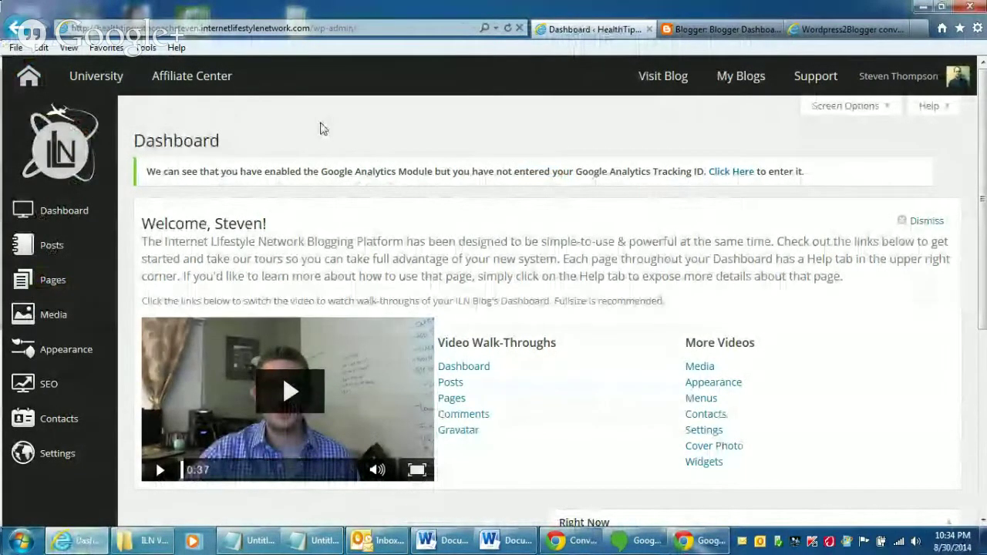
pyautogui.moveTo(40, 472)
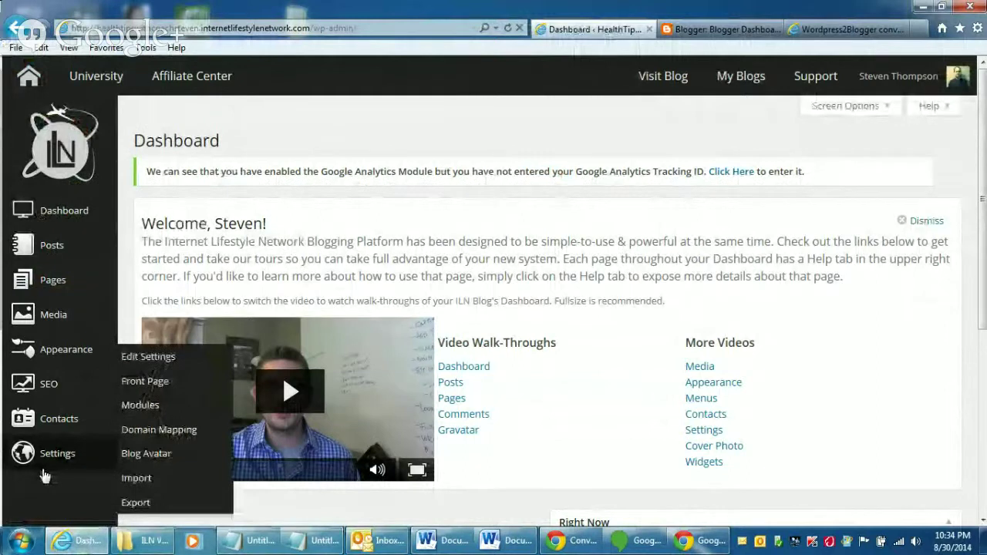
pyautogui.click(162, 509)
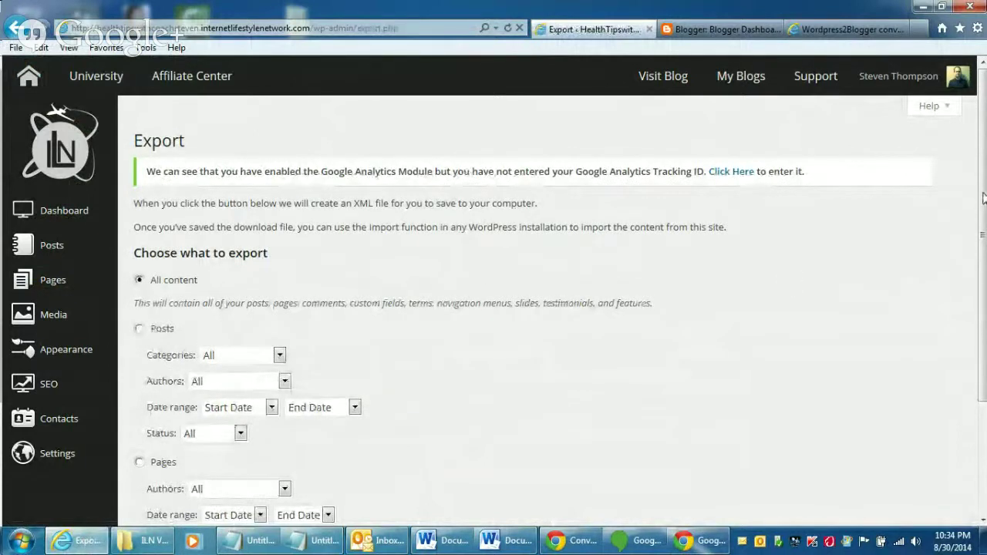
pyautogui.scroll(-1, 982, 199)
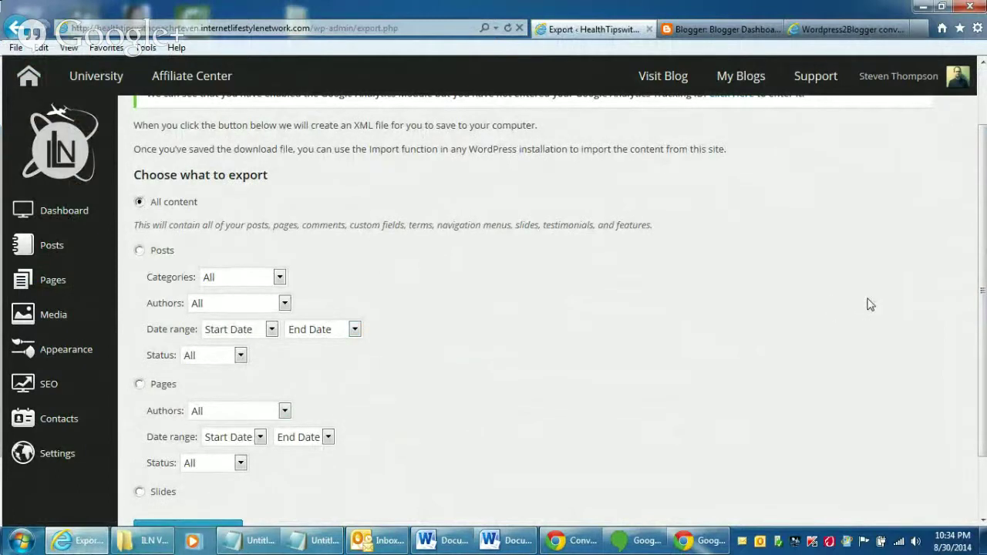
pyautogui.scroll(1, 978, 289)
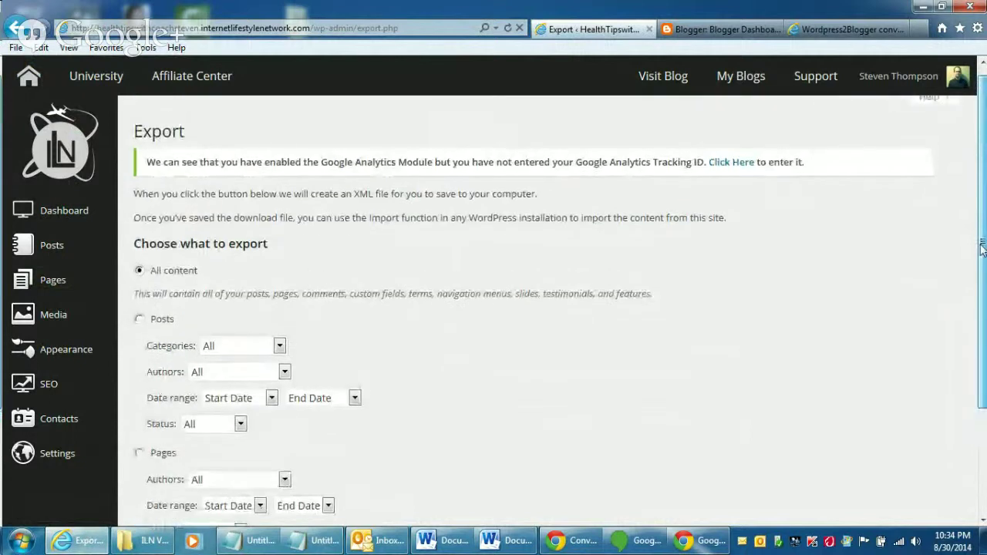
pyautogui.scroll(-2, 953, 433)
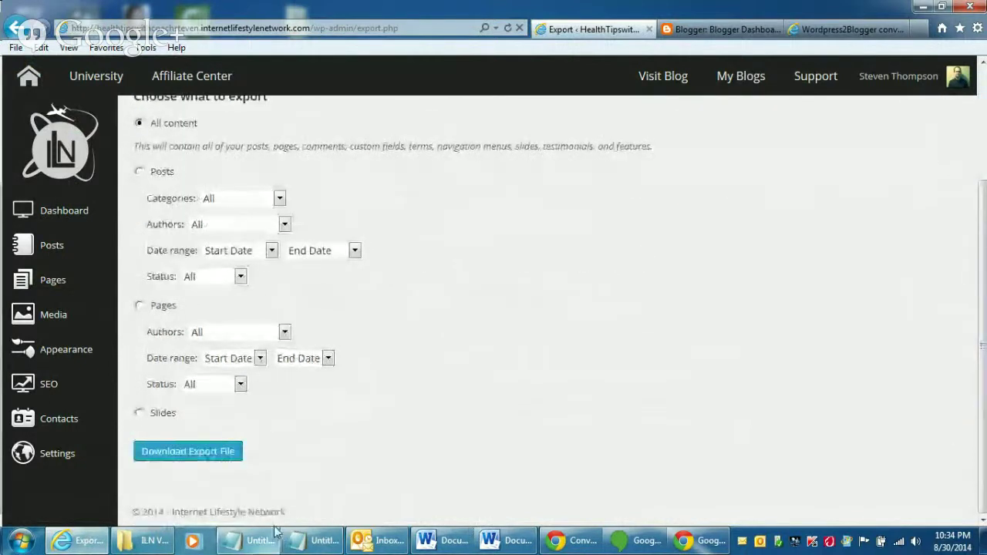
# Download the export file with all content and save it to the desktop as an XML document.
pyautogui.click(211, 454)
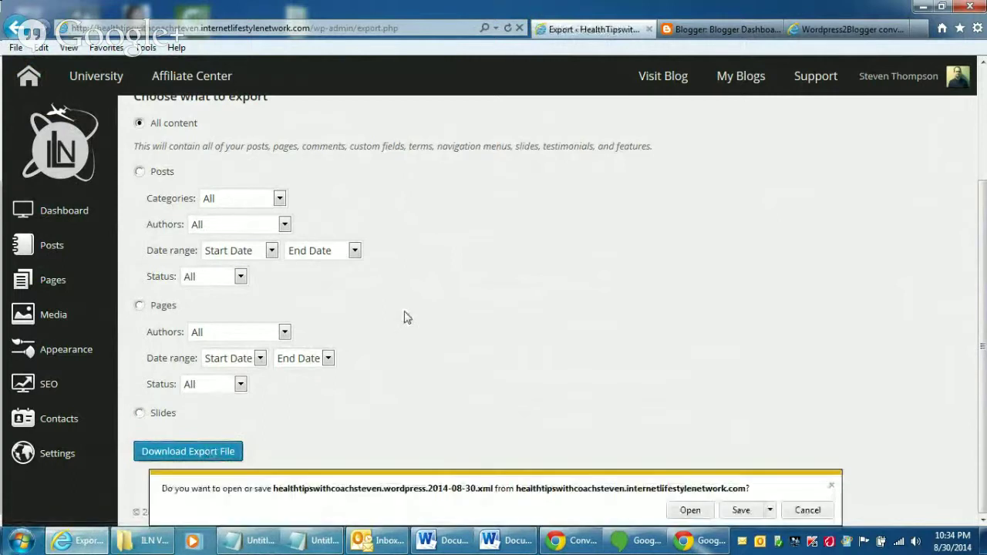
pyautogui.click(770, 512)
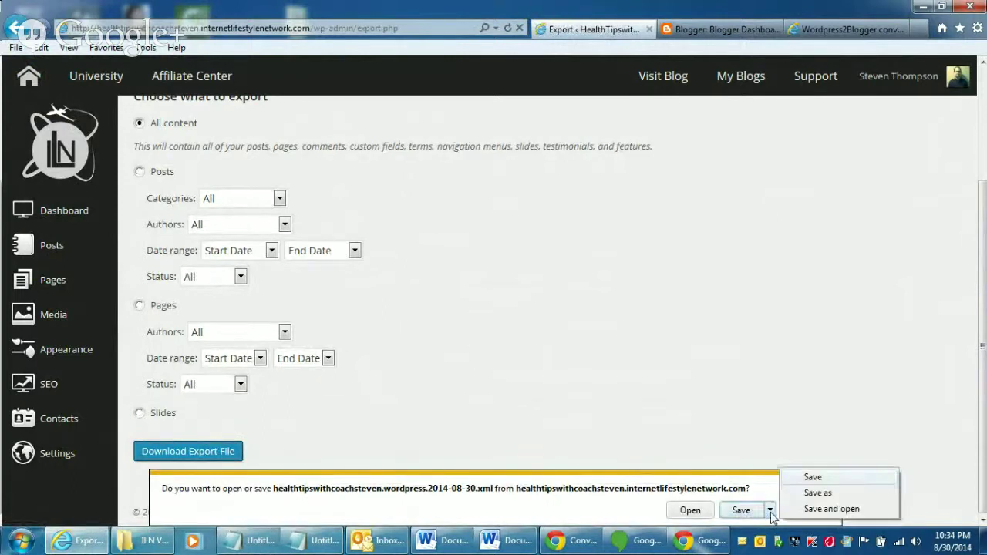
pyautogui.click(816, 498)
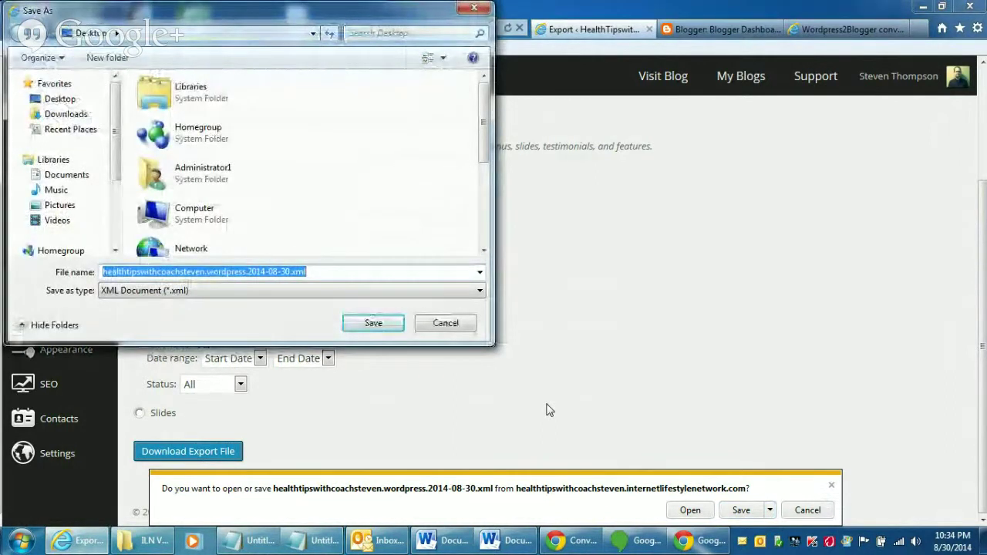
pyautogui.click(372, 323)
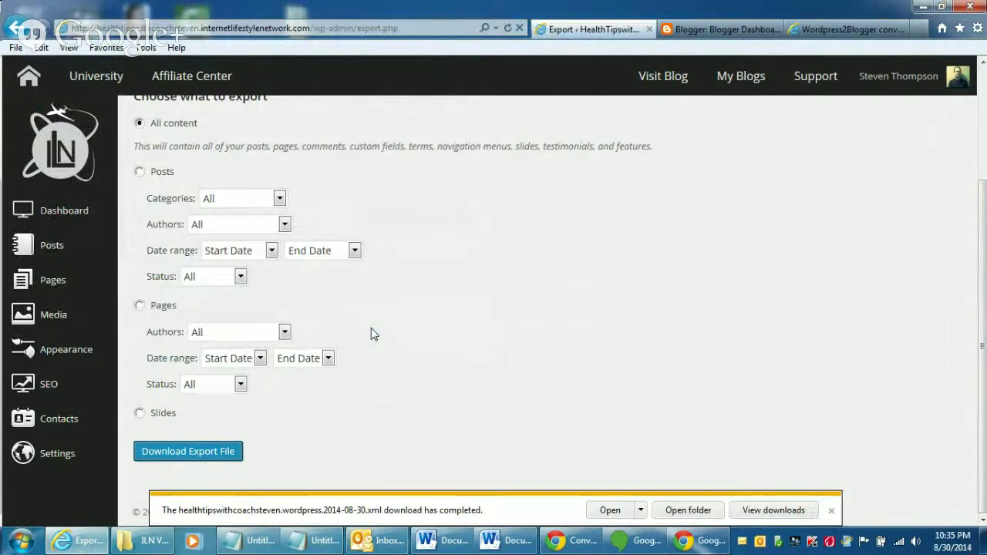
# Load the saved WordPress export XML from the desktop into the Wordpress2Blogger converter and convert it.
pyautogui.click(720, 29)
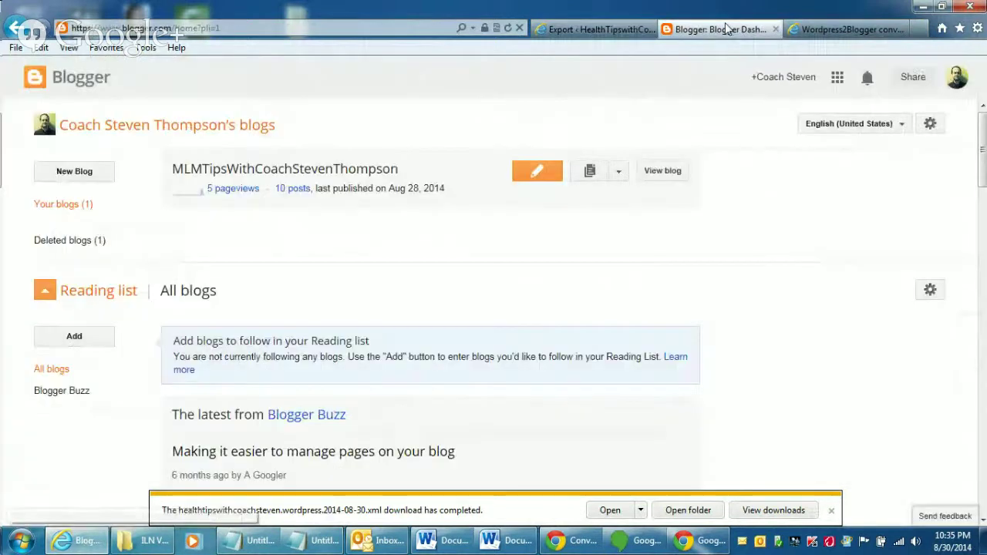
pyautogui.click(825, 29)
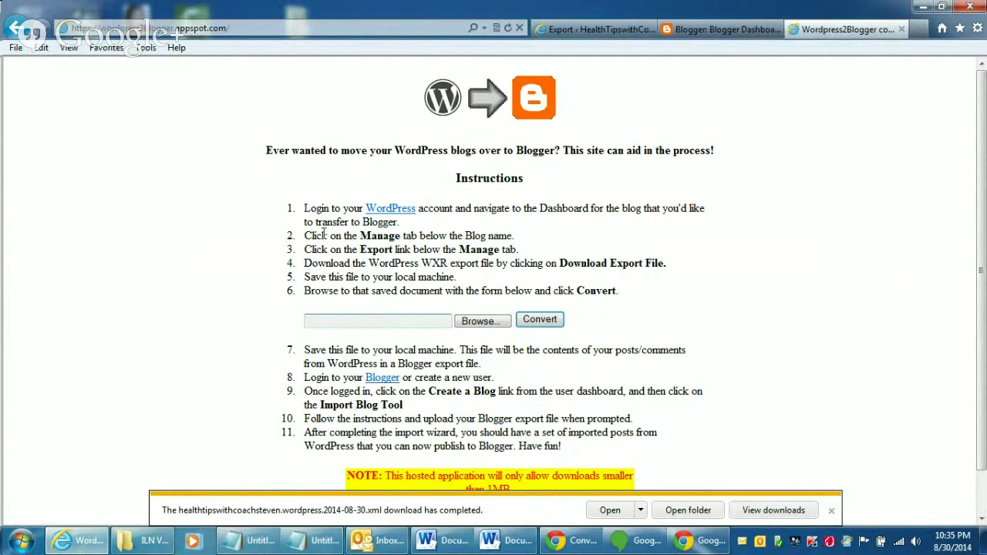
pyautogui.click(484, 327)
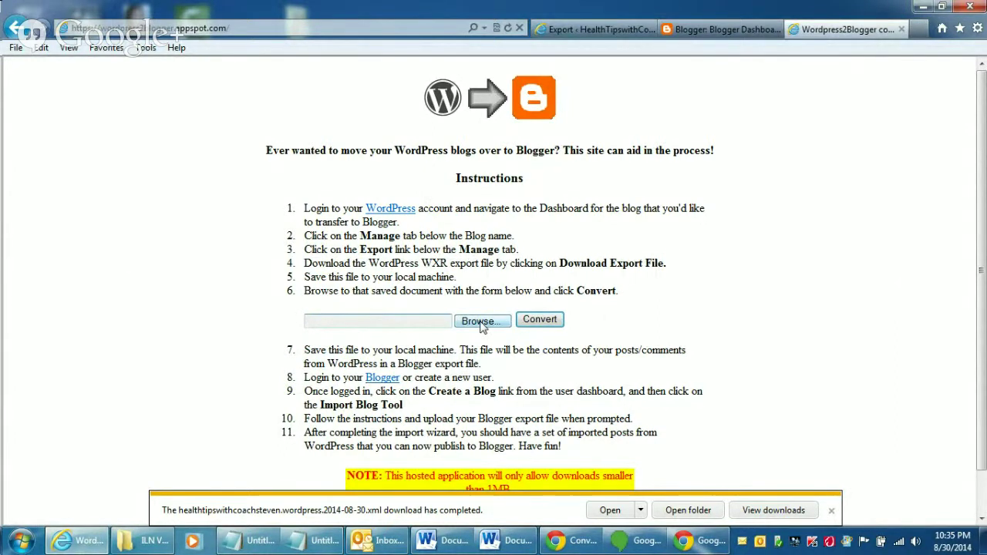
pyautogui.click(484, 280)
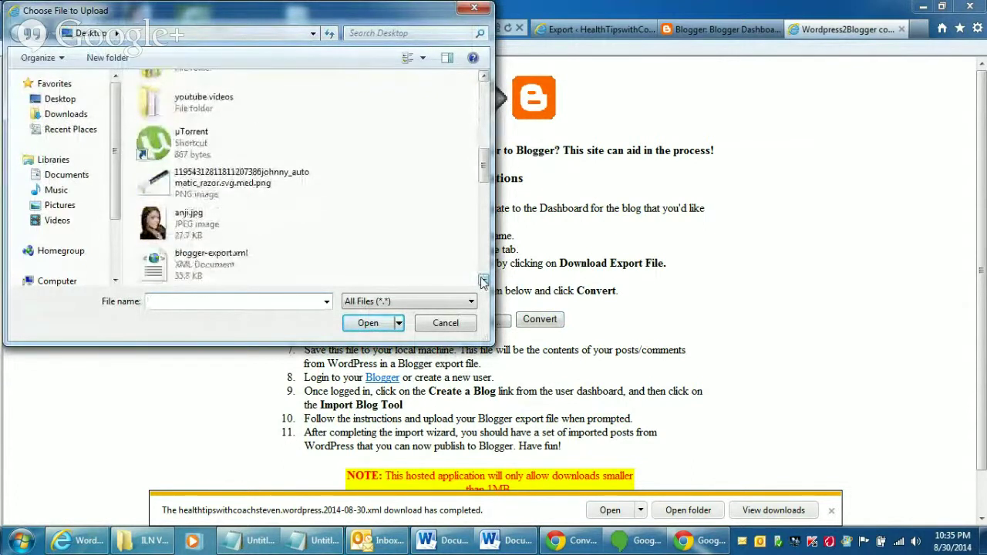
pyautogui.moveTo(483, 281); pyautogui.dragTo(483, 281)
pyautogui.click(212, 194)
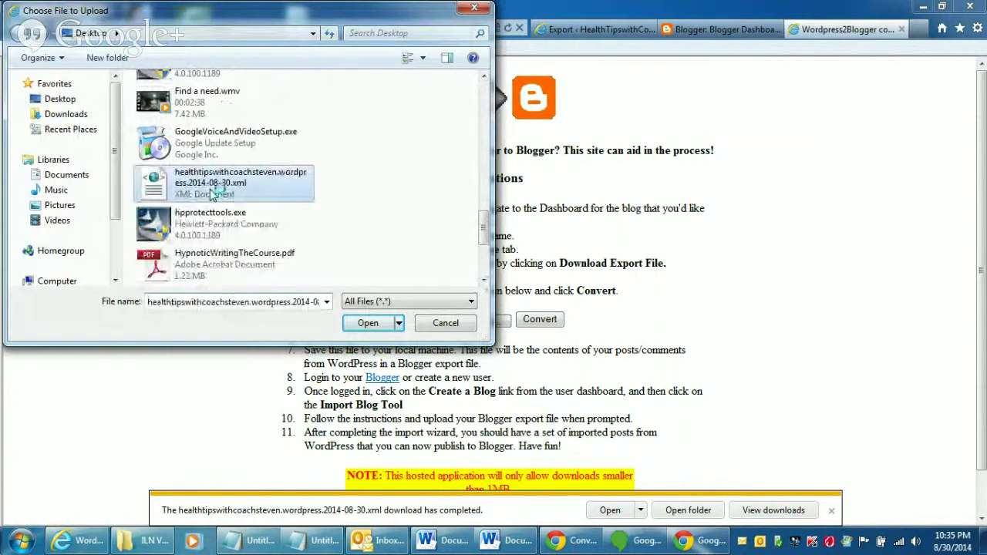
pyautogui.doubleClick(212, 194)
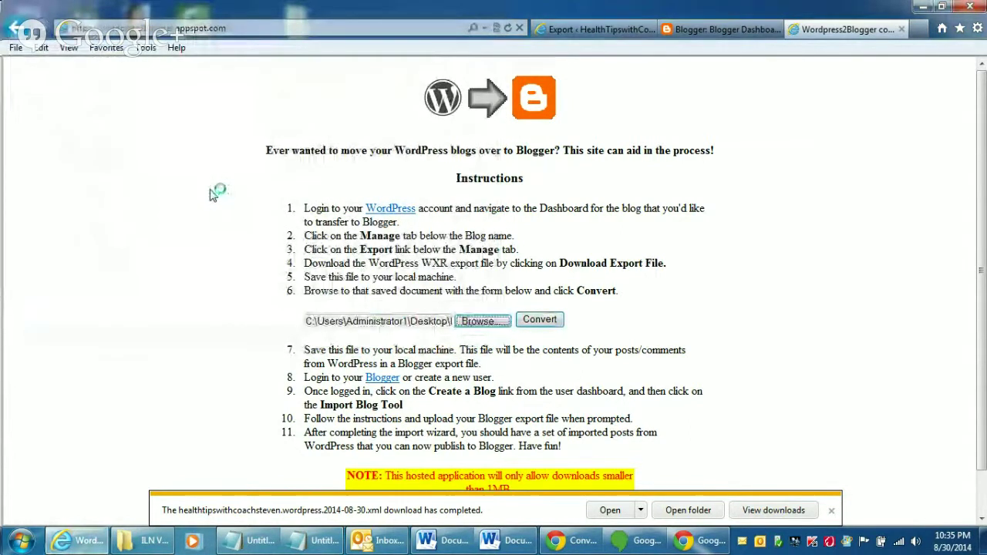
pyautogui.click(547, 322)
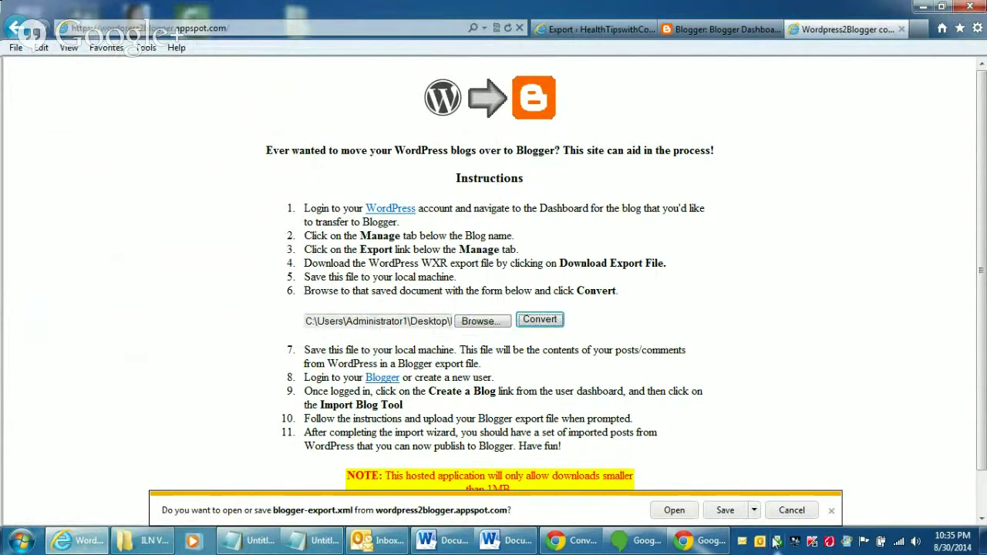
# Choose to save the converted file under another name and put the health tips blog's full name before "blogger-export".
pyautogui.click(753, 510)
pyautogui.click(799, 490)
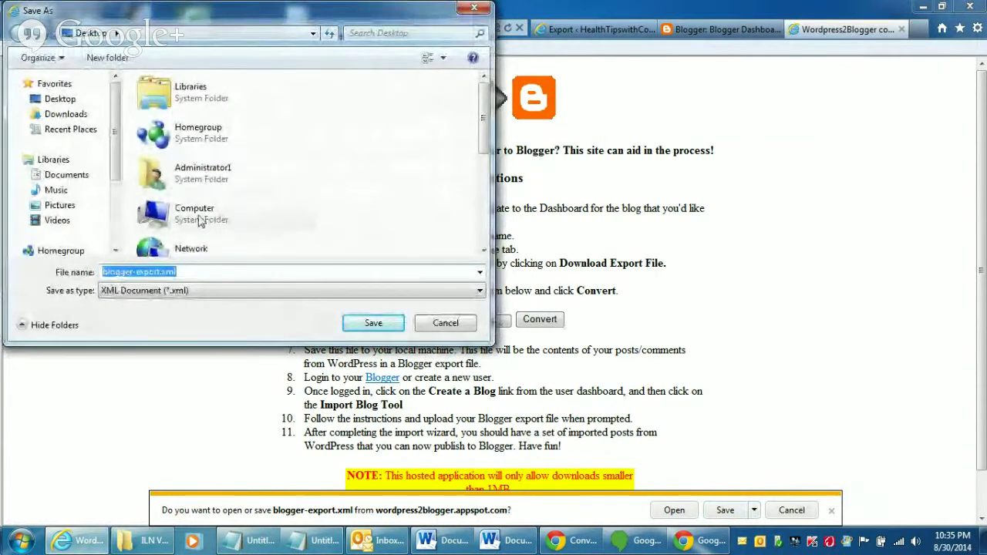
pyautogui.click(122, 272)
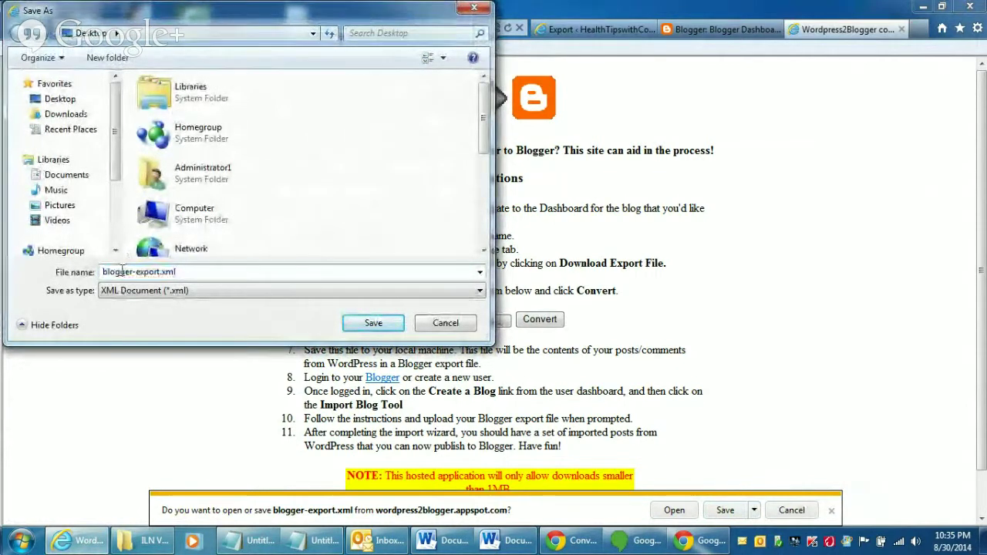
pyautogui.write('healthtips')
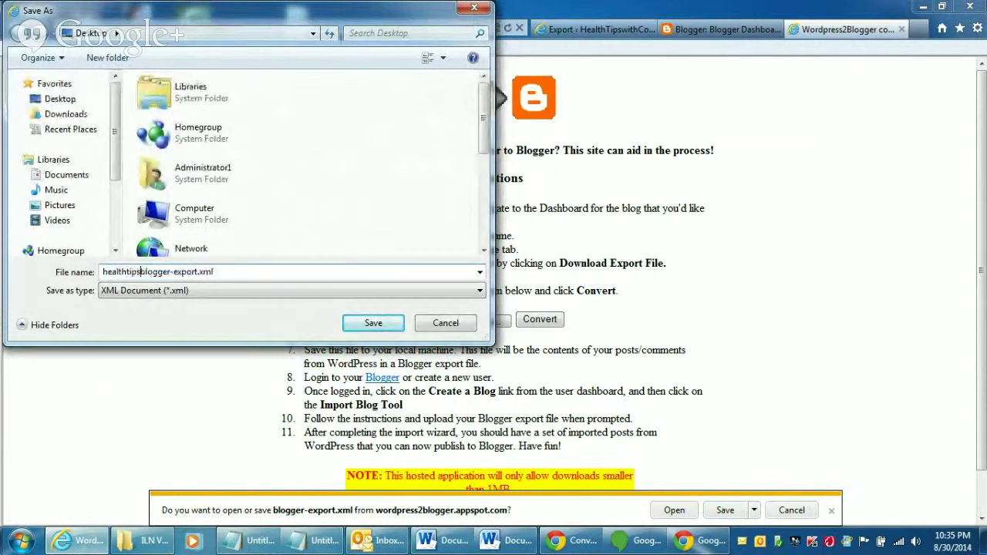
pyautogui.write('withcoachste')
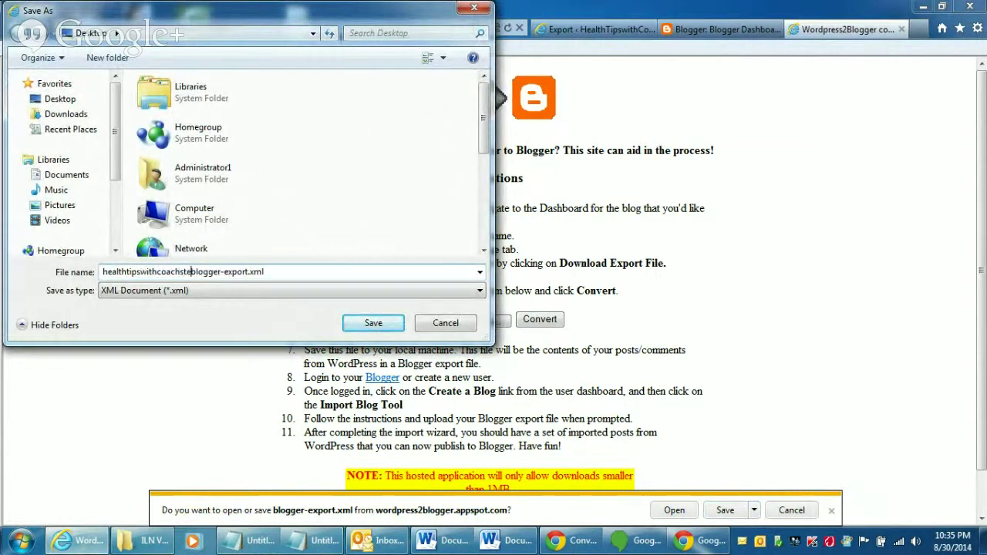
pyautogui.write('venthompson')
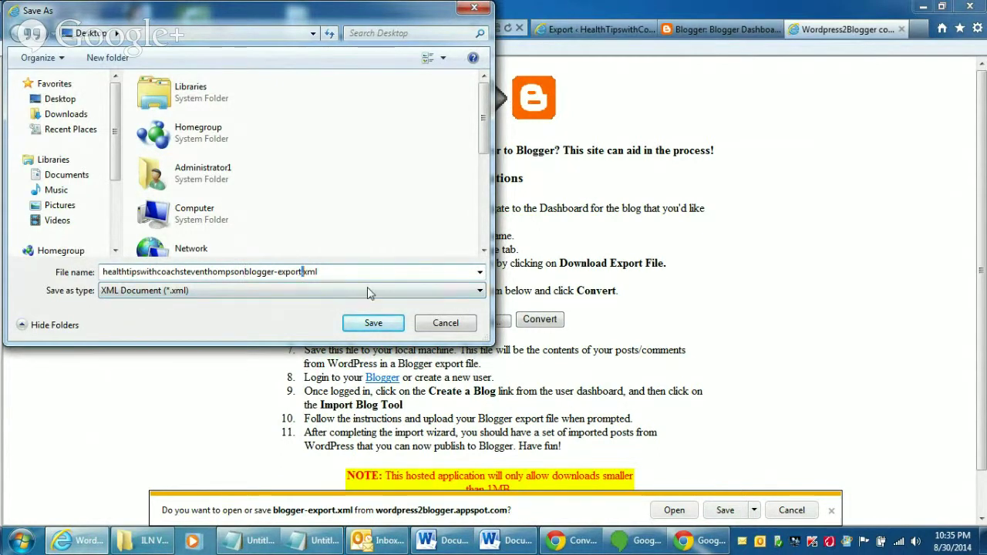
# Remove "blogger-export" from the file name and save the converted XML to the desktop.
pyautogui.press('BackSpace')
pyautogui.press('BackSpace')
pyautogui.press('BackSpace')
pyautogui.press('BackSpace')
pyautogui.press('BackSpace')
pyautogui.press('BackSpace')
pyautogui.press('BackSpace')
pyautogui.press('BackSpace')
pyautogui.press('BackSpace')
pyautogui.press('BackSpace')
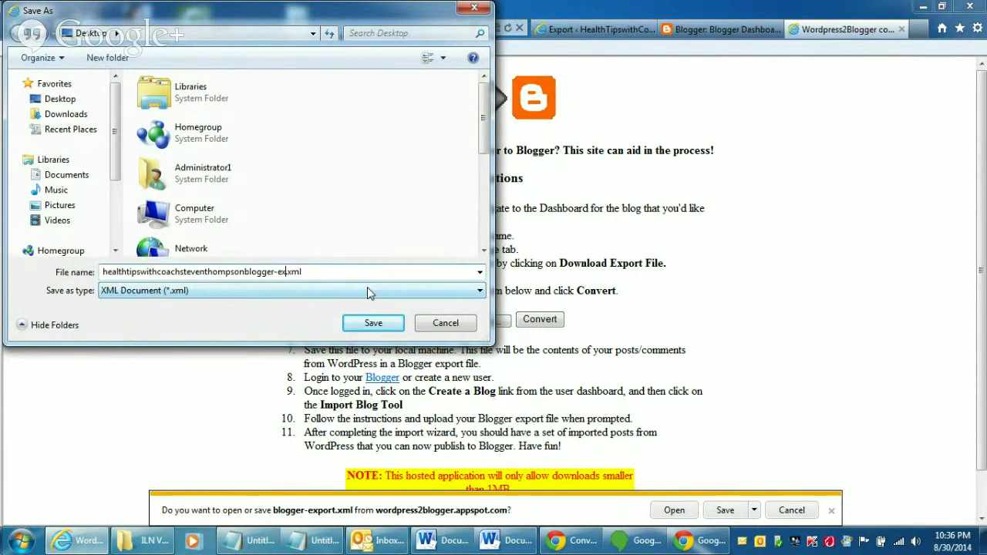
pyautogui.press('BackSpace')
pyautogui.press('BackSpace')
pyautogui.press('BackSpace')
pyautogui.press('BackSpace')
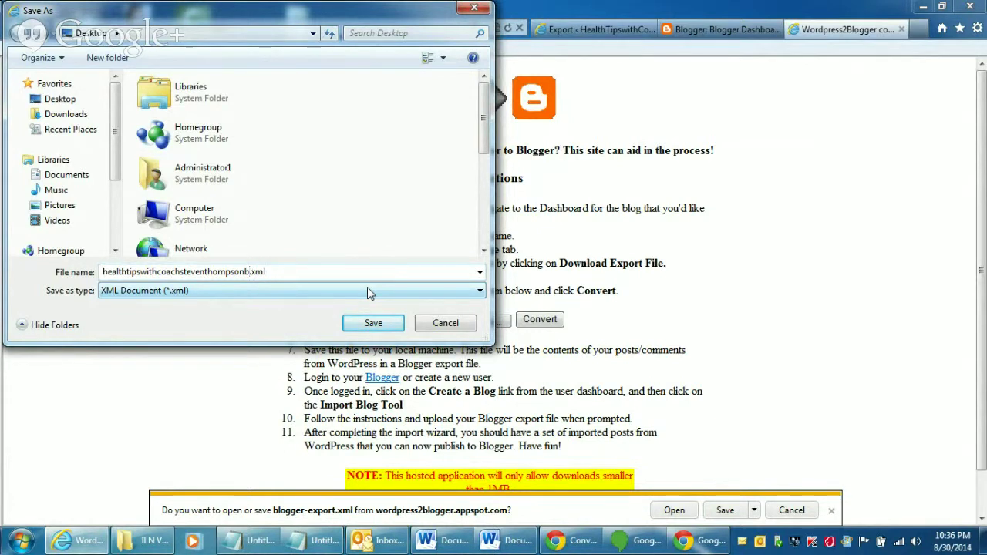
pyautogui.click(388, 322)
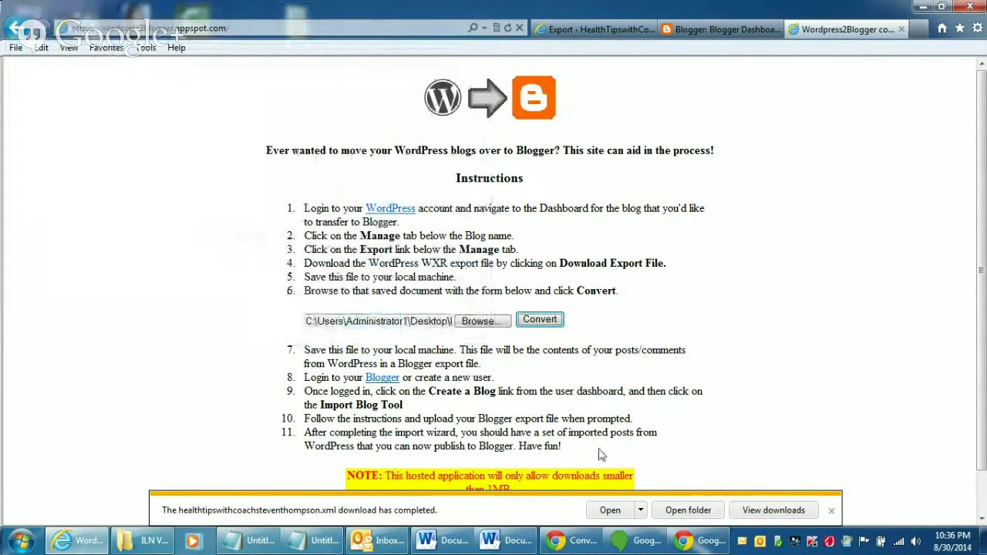
# Start a new Blogger blog, entering the health tips blog's full name as title and the same name in lowercase as blogspot.com address.
pyautogui.click(710, 32)
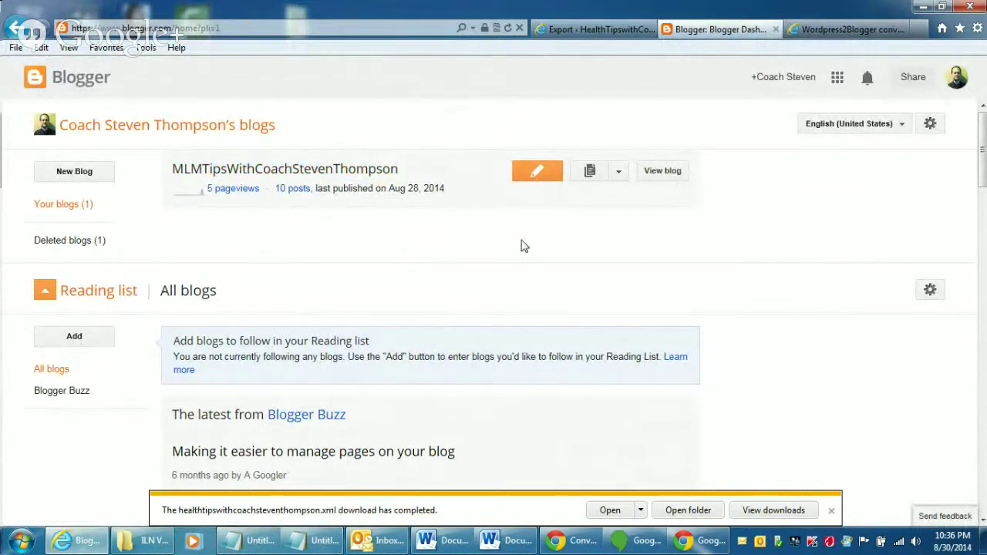
pyautogui.click(45, 175)
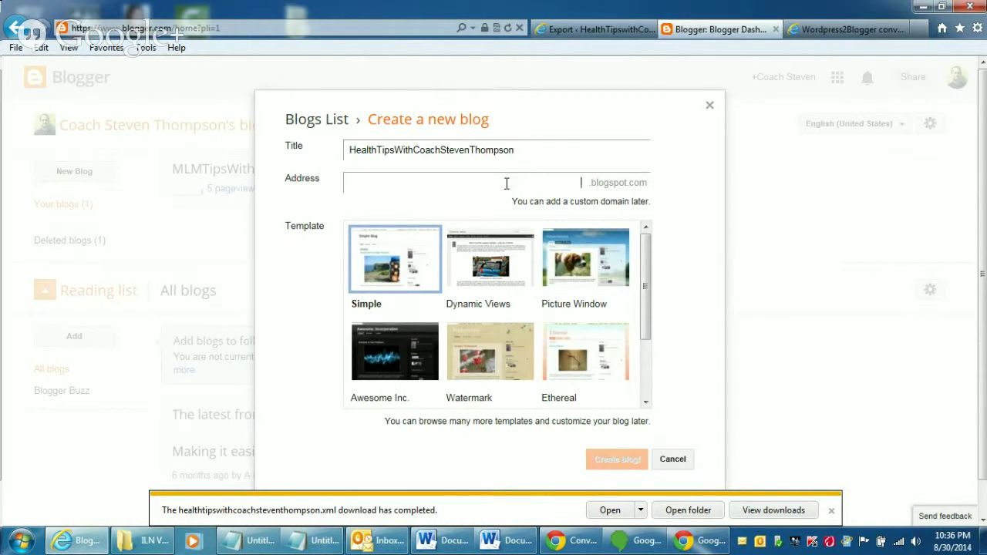
pyautogui.write('ealthtip')
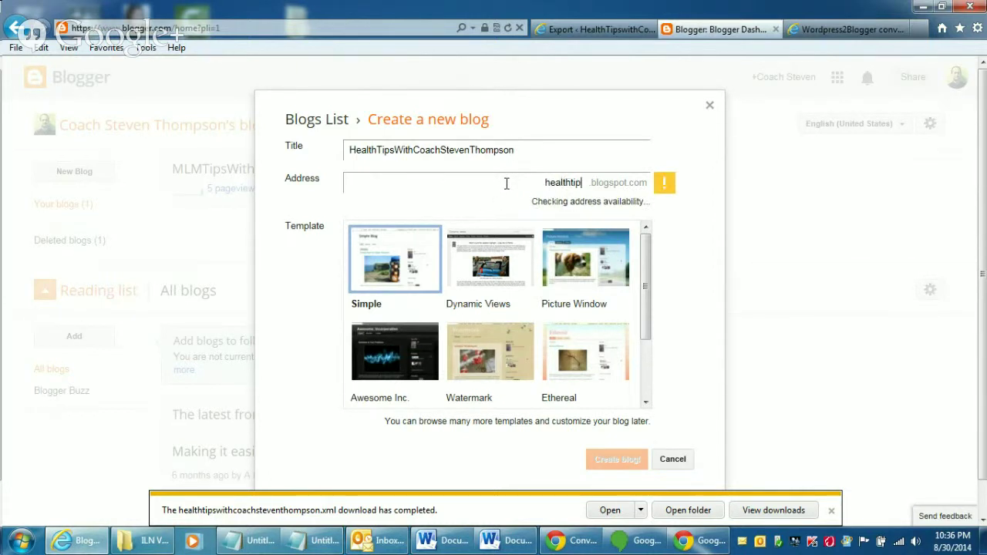
pyautogui.write('swithcoachsteve')
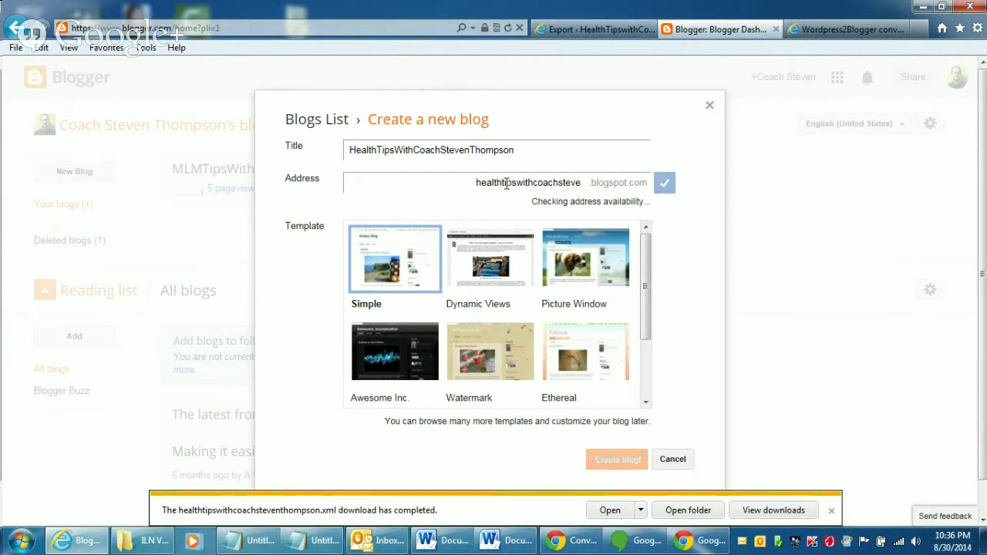
pyautogui.write('nthompson')
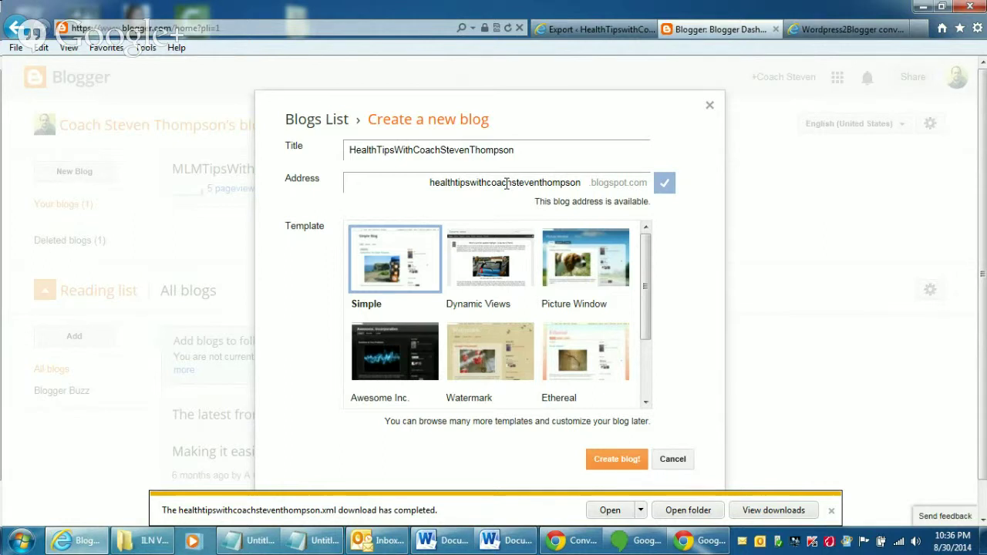
# Check the desktop for the converted XML file and return to the new blog form.
pyautogui.click(922, 7)
pyautogui.click(205, 181)
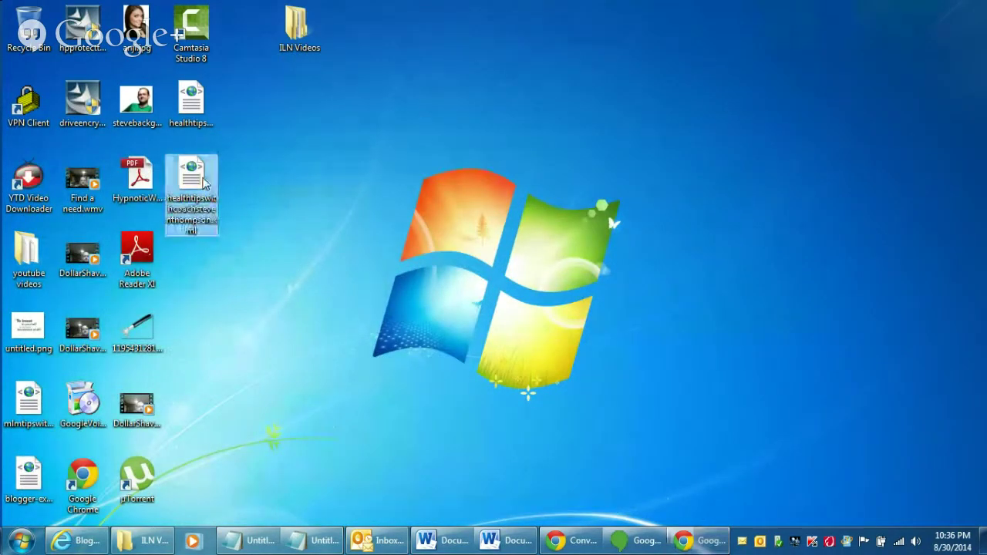
pyautogui.click(354, 222)
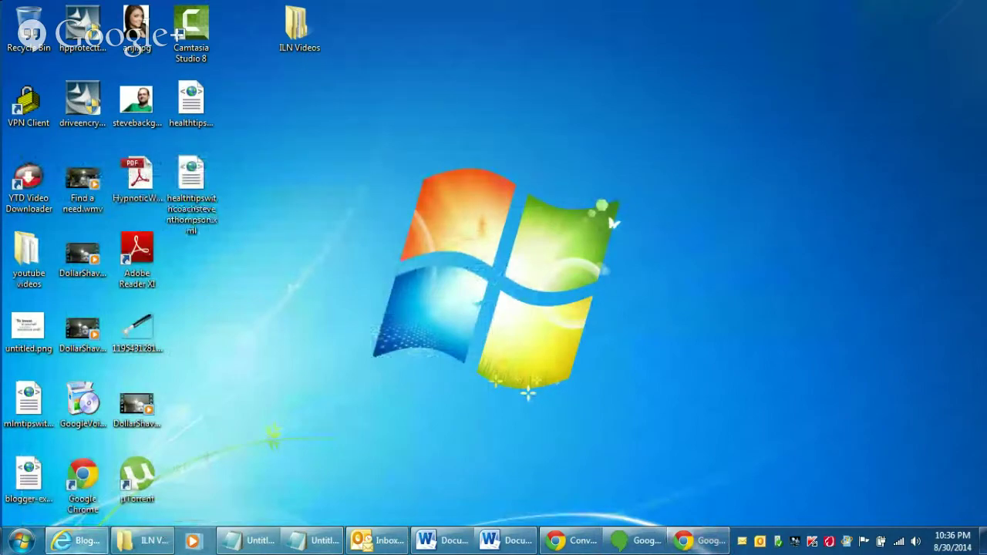
pyautogui.click(77, 540)
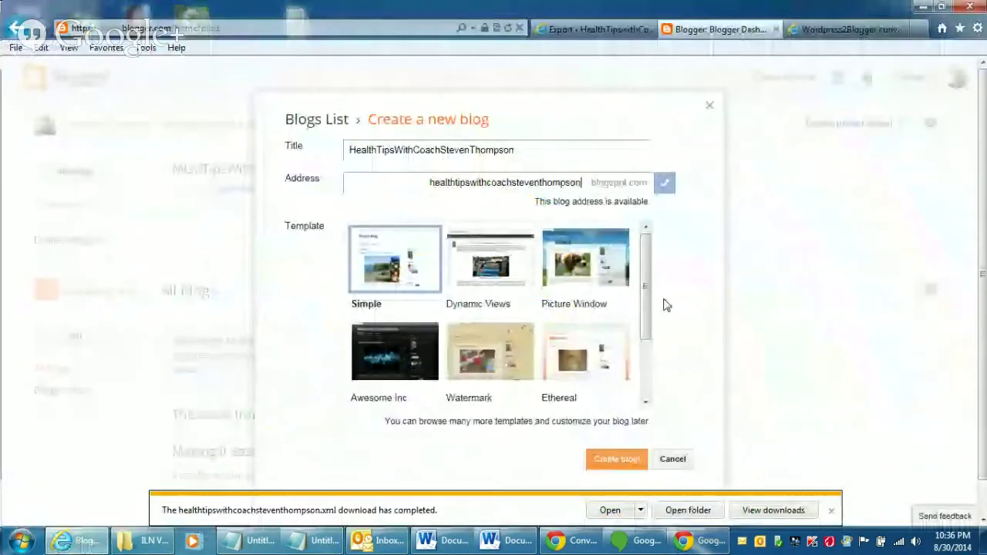
# Create the health tips blog with the Simple template and open its overview.
pyautogui.click(617, 461)
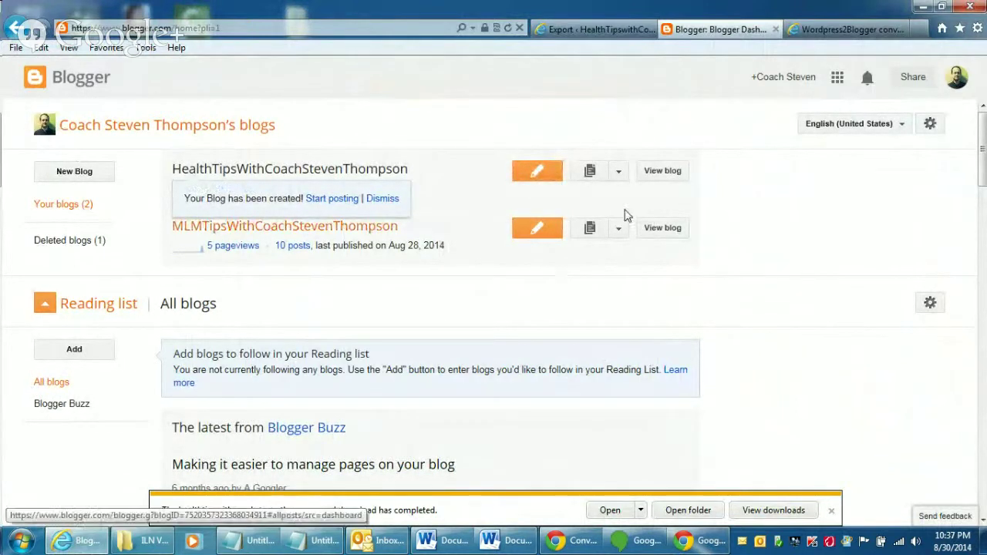
pyautogui.click(316, 174)
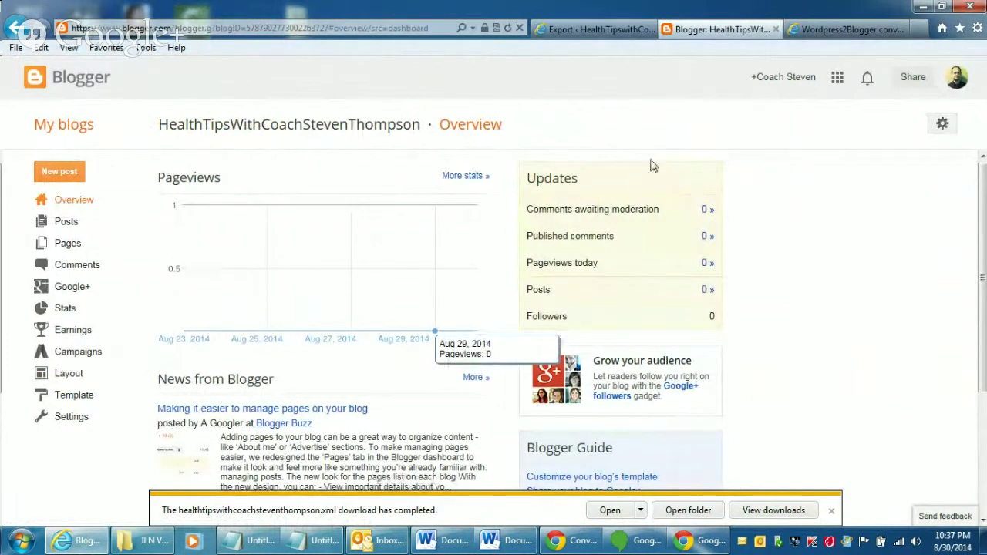
# Open the blog import dialog from the new health tips blog's other settings.
pyautogui.click(942, 125)
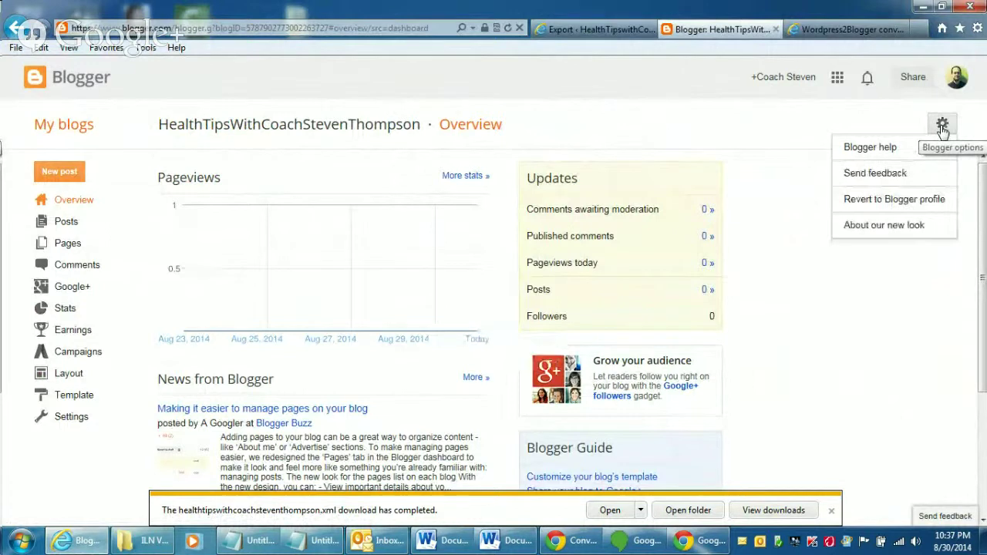
pyautogui.click(942, 127)
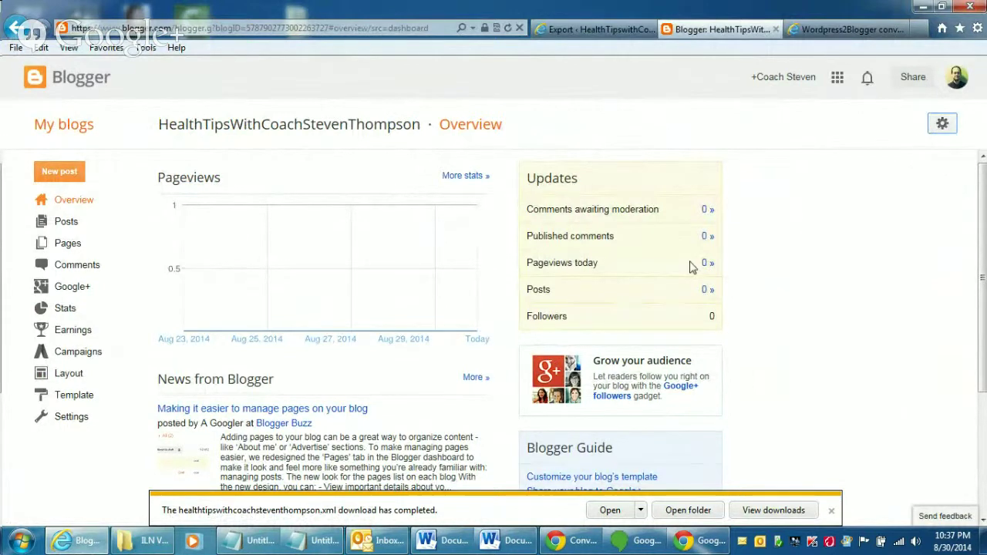
pyautogui.click(80, 417)
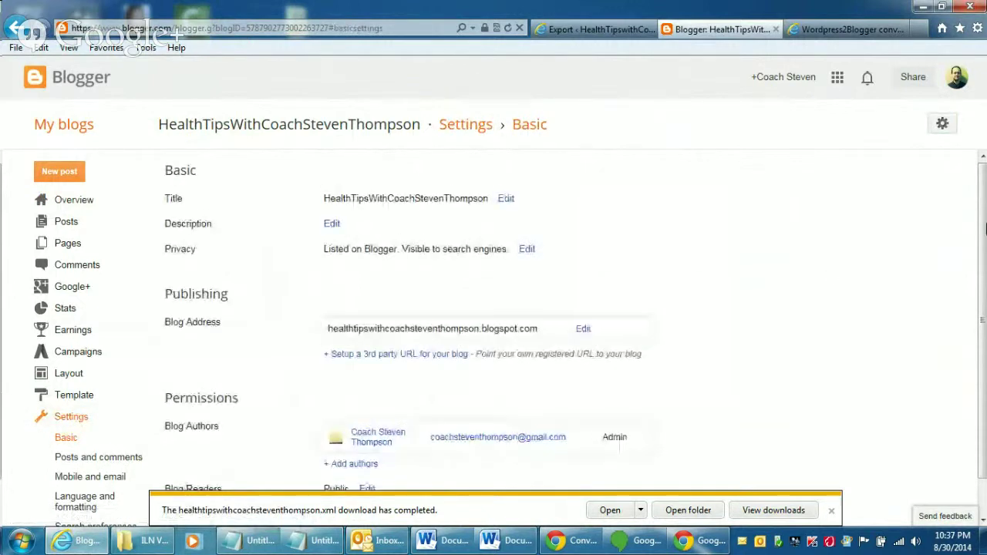
pyautogui.scroll(-1, 976, 312)
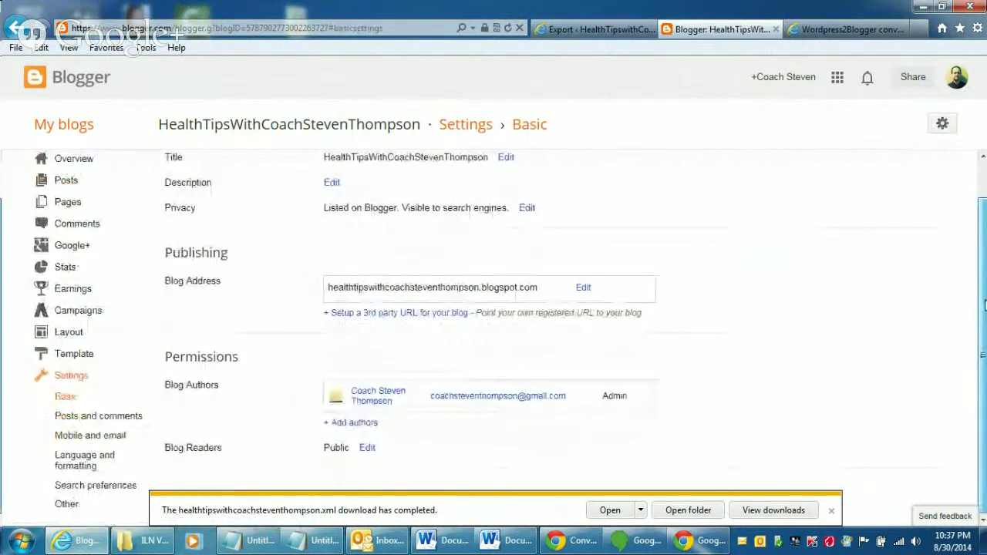
pyautogui.click(65, 505)
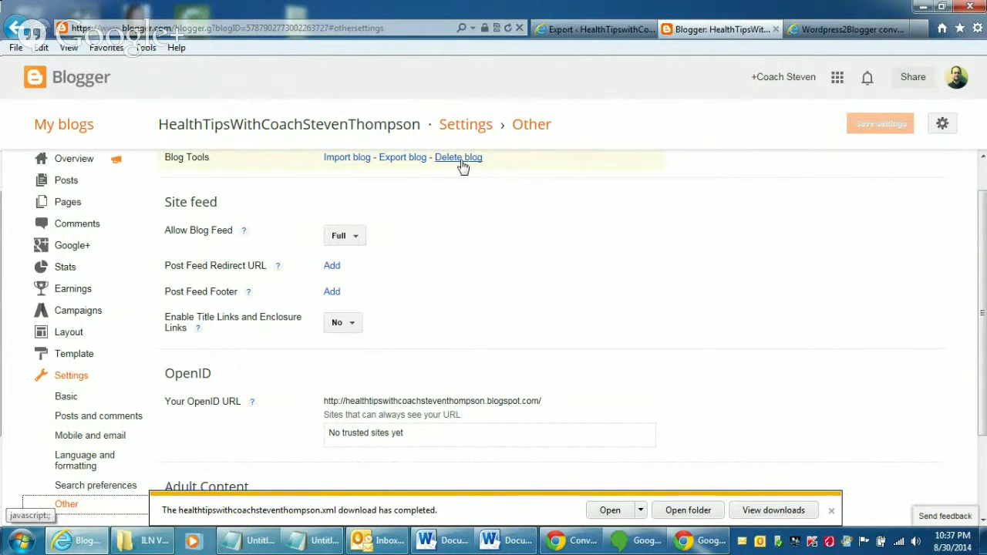
pyautogui.click(345, 159)
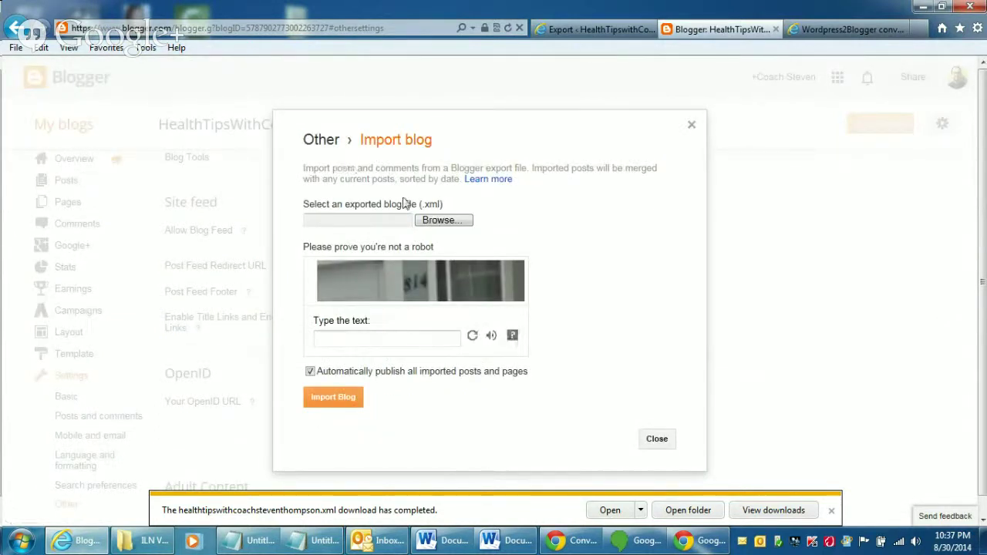
# Choose the converted health tips XML file on the desktop, not the original WordPress export, as the blog file to import.
pyautogui.click(444, 220)
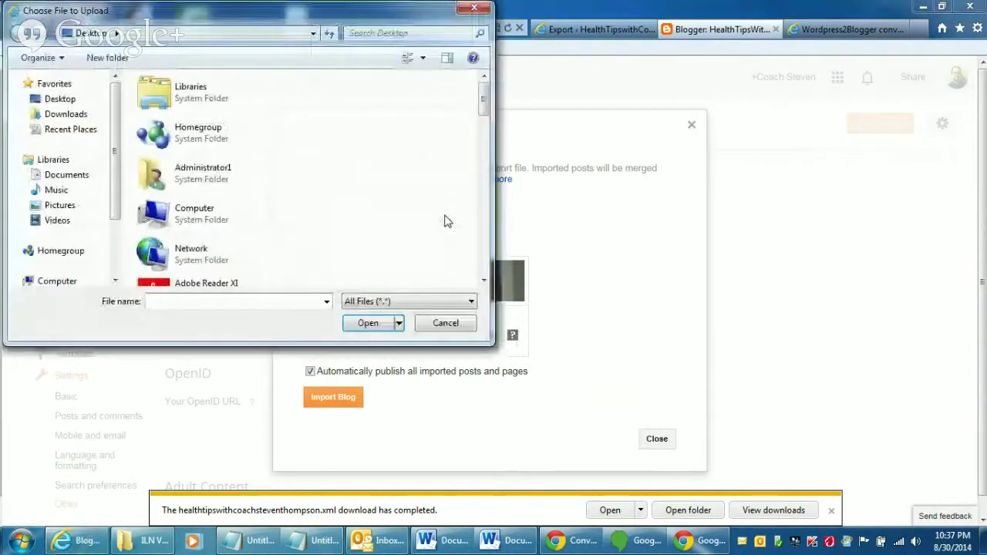
pyautogui.click(483, 282)
pyautogui.click(483, 282)
pyautogui.click(483, 282)
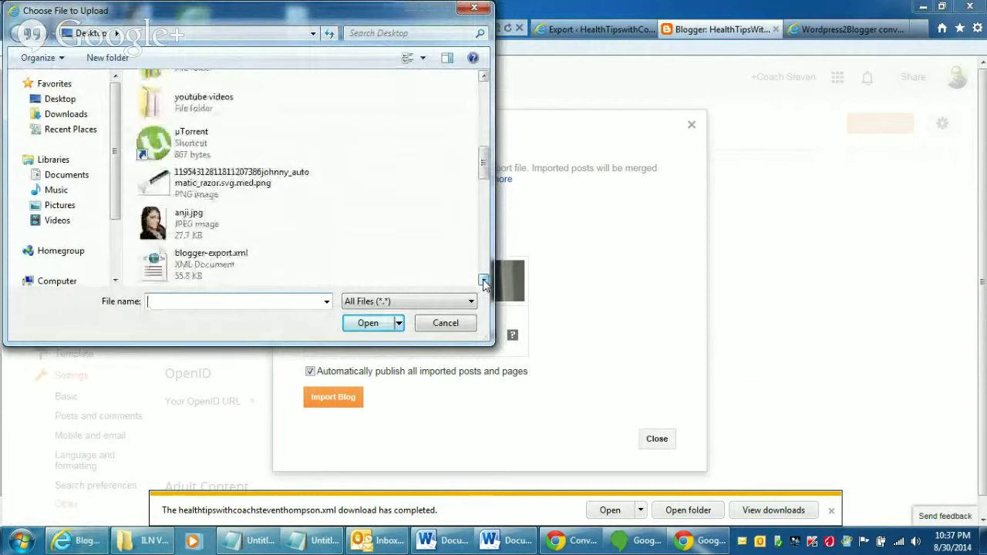
pyautogui.click(484, 283)
pyautogui.click(483, 282)
pyautogui.click(484, 282)
pyautogui.click(483, 282)
pyautogui.click(483, 282)
pyautogui.click(483, 282)
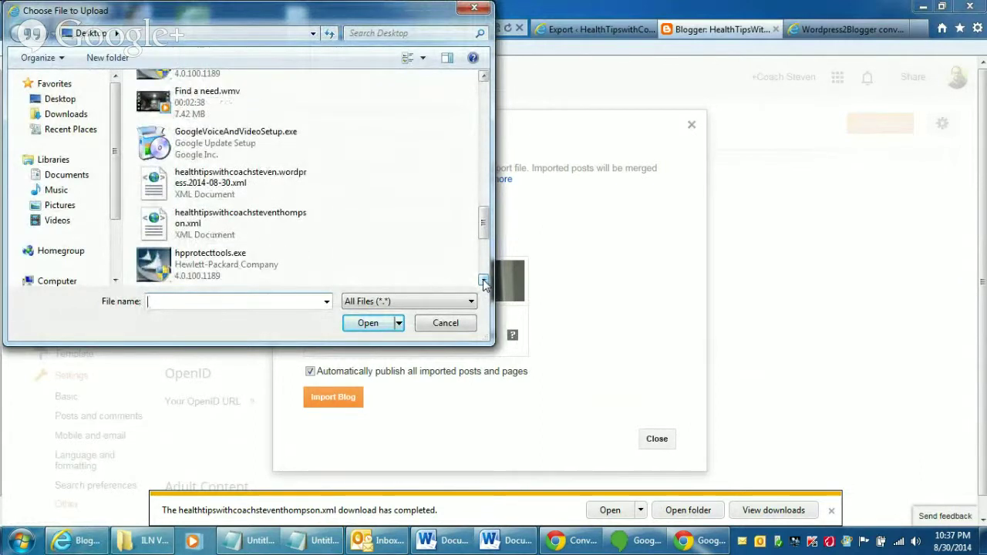
pyautogui.click(185, 241)
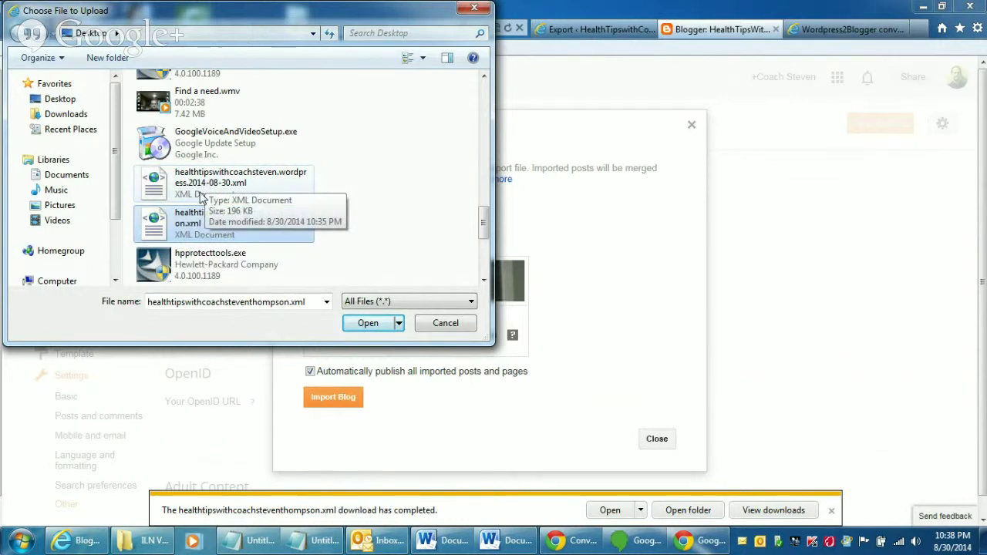
pyautogui.doubleClick(172, 238)
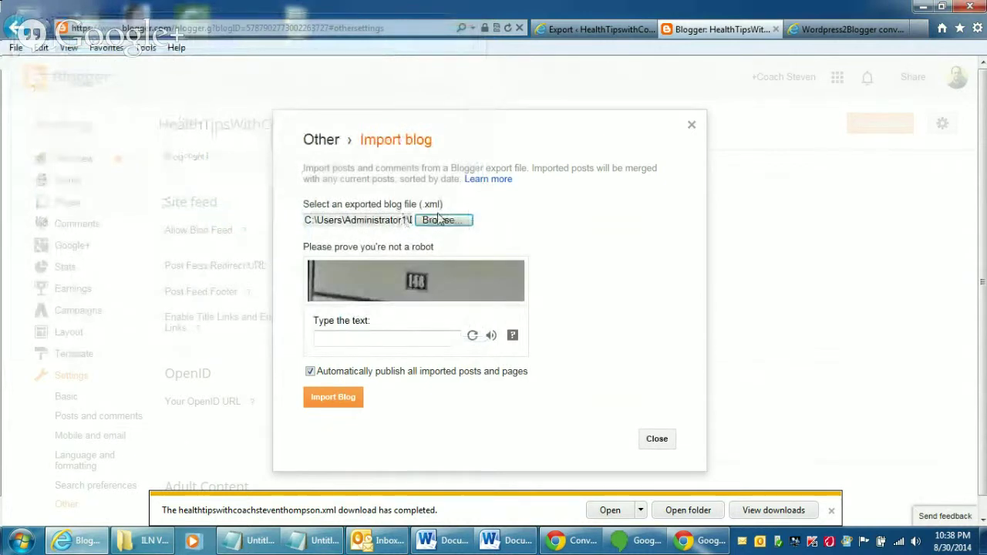
# Enter the captcha text and import the blog with automatic publishing of all imported posts and pages enabled.
pyautogui.click(368, 334)
pyautogui.write('1')
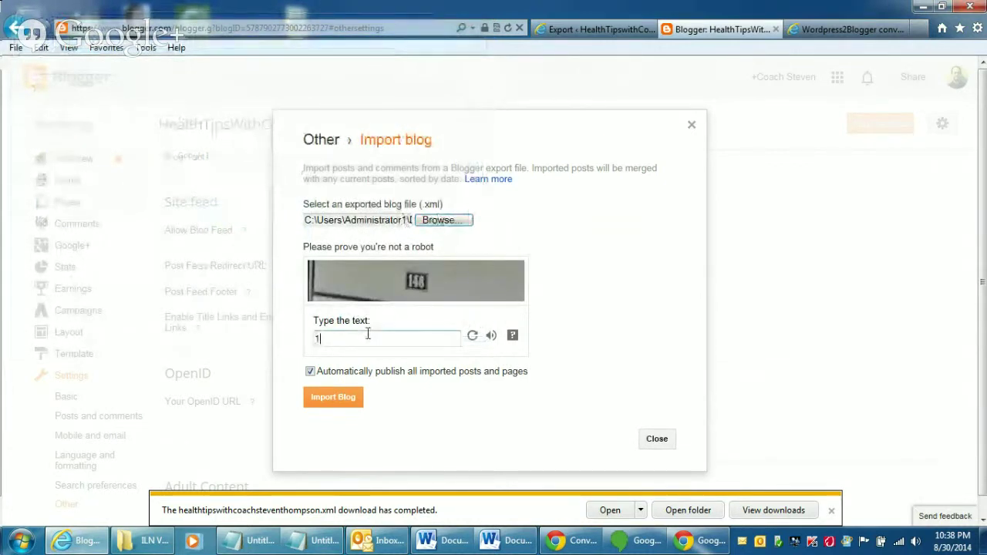
pyautogui.write('48')
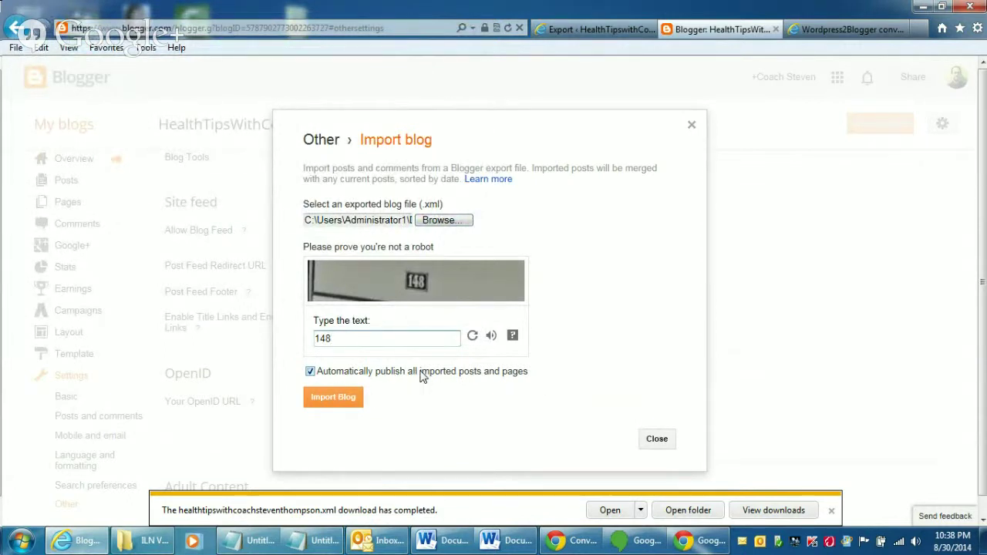
pyautogui.click(333, 397)
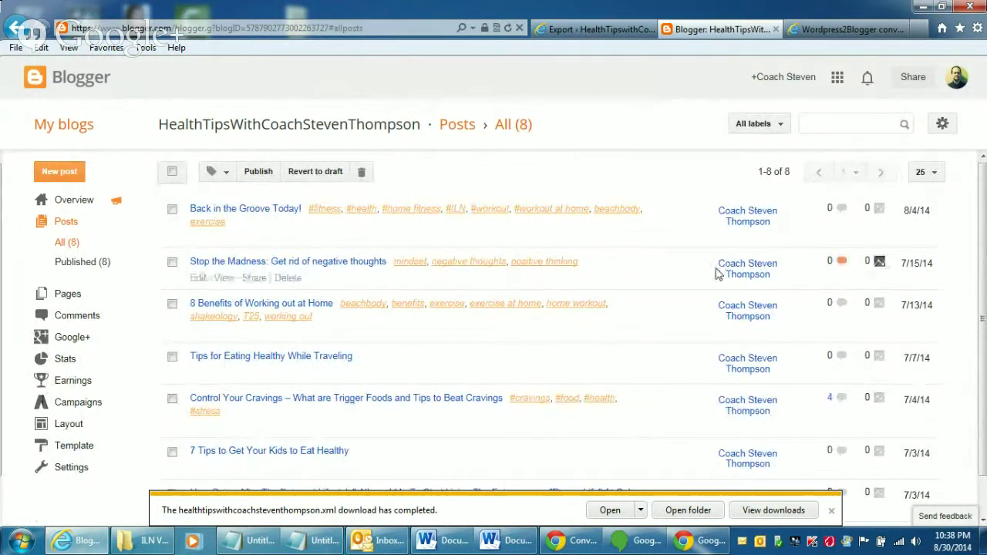
# Dismiss the download notification and delete the imported post "Welcome To Your New ILN Blog!".
pyautogui.scroll(-1, 984, 383)
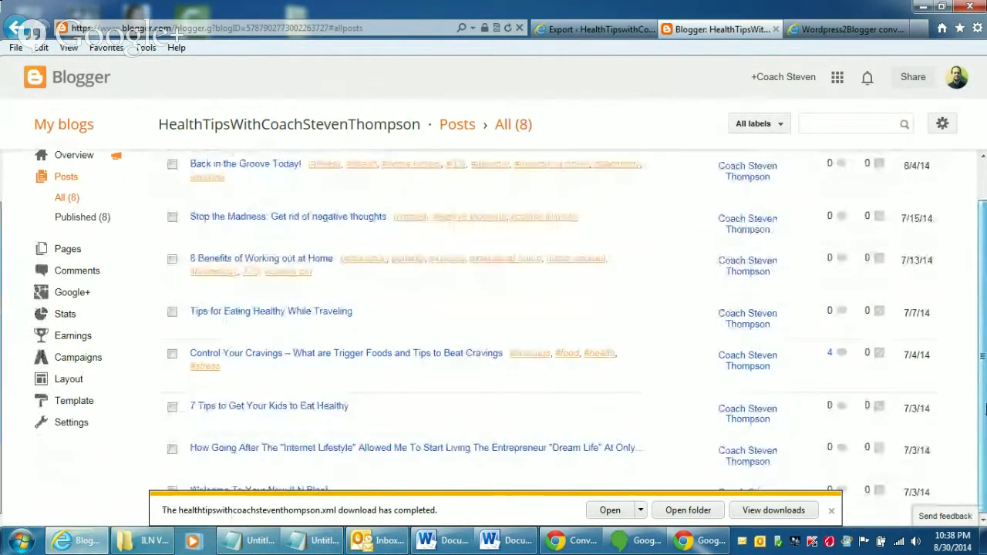
pyautogui.click(829, 510)
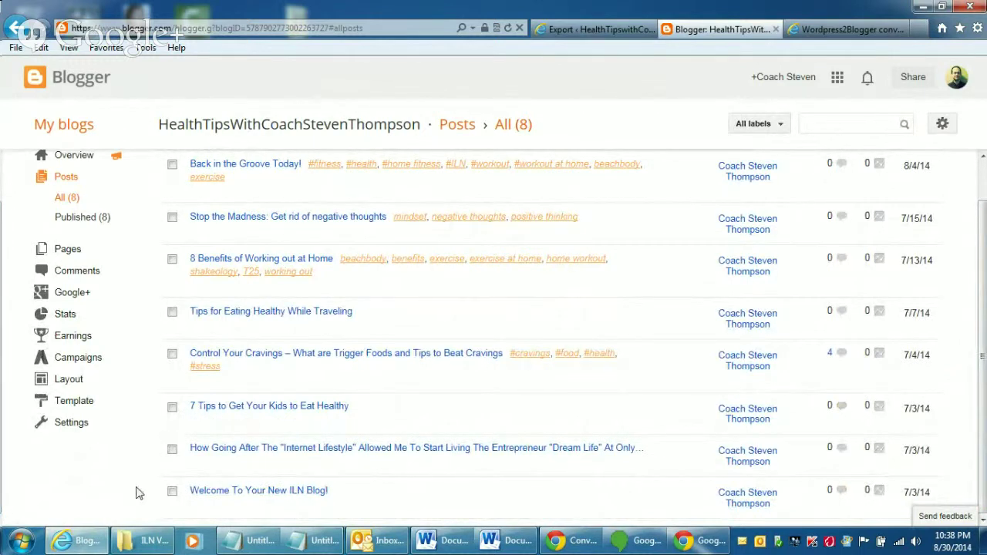
pyautogui.click(172, 491)
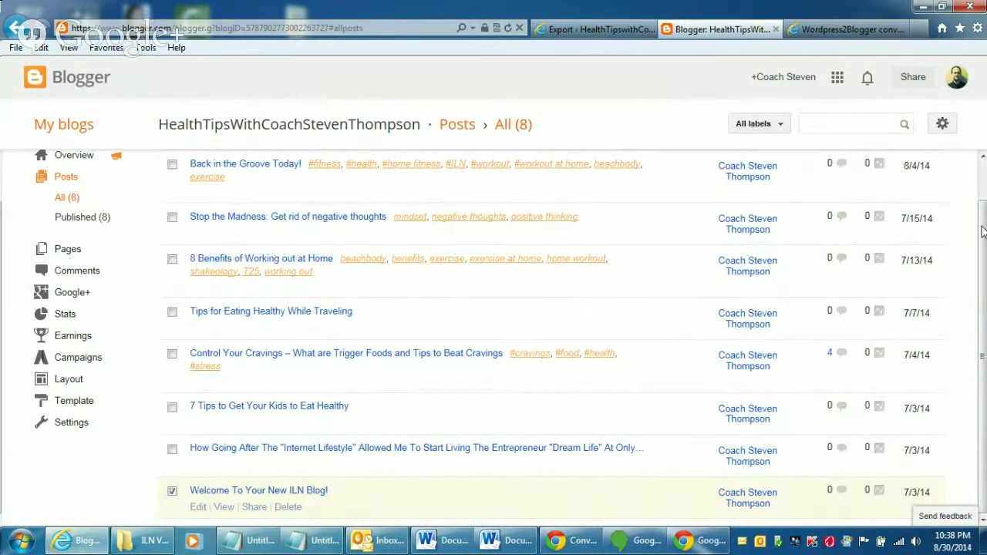
pyautogui.scroll(1, 973, 157)
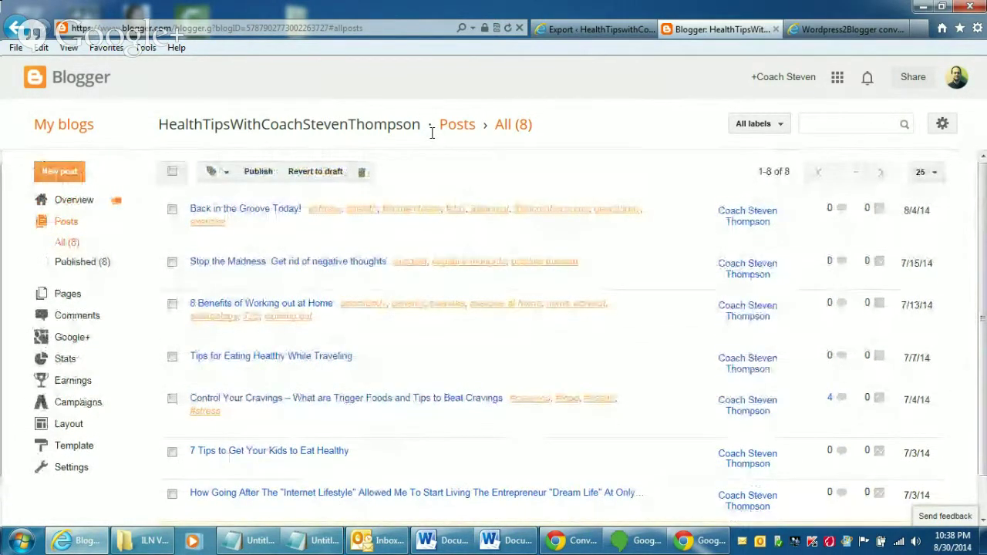
pyautogui.click(361, 174)
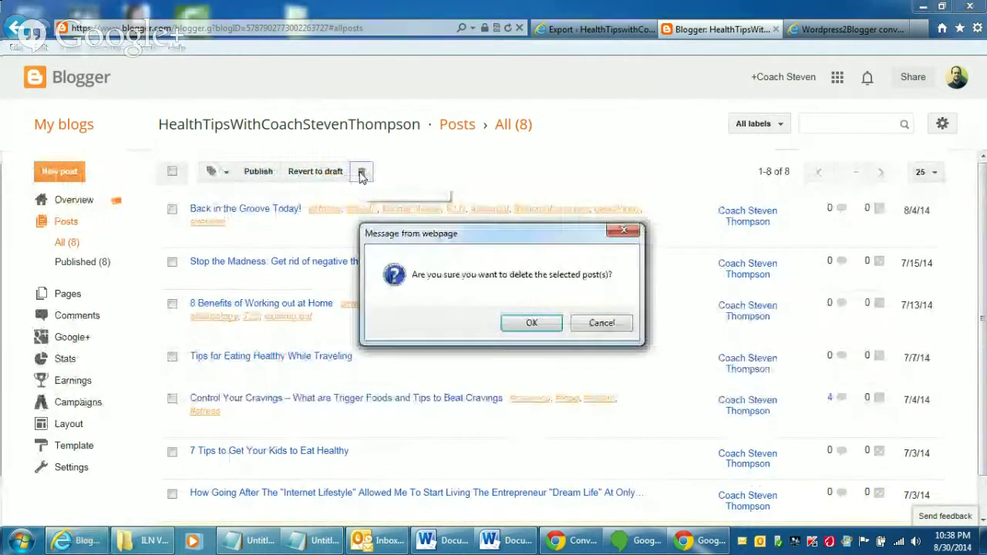
pyautogui.click(533, 323)
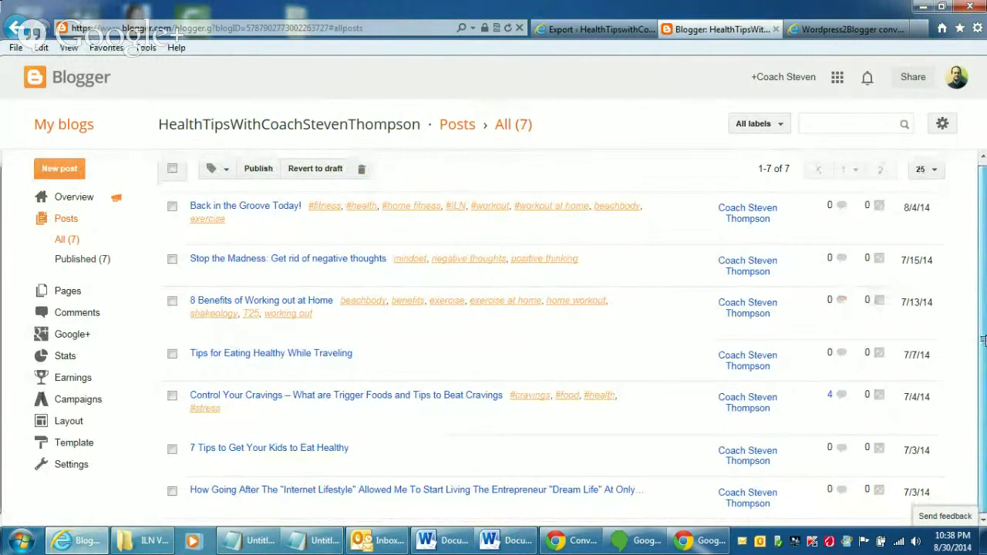
# Delete the imported post about going after the "Internet Lifestyle".
pyautogui.click(172, 490)
pyautogui.click(362, 171)
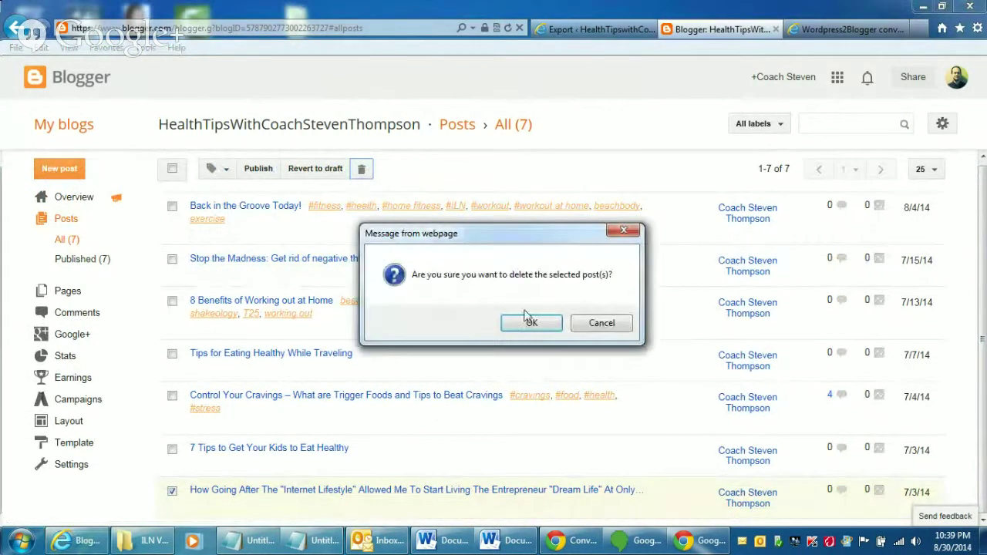
pyautogui.click(532, 323)
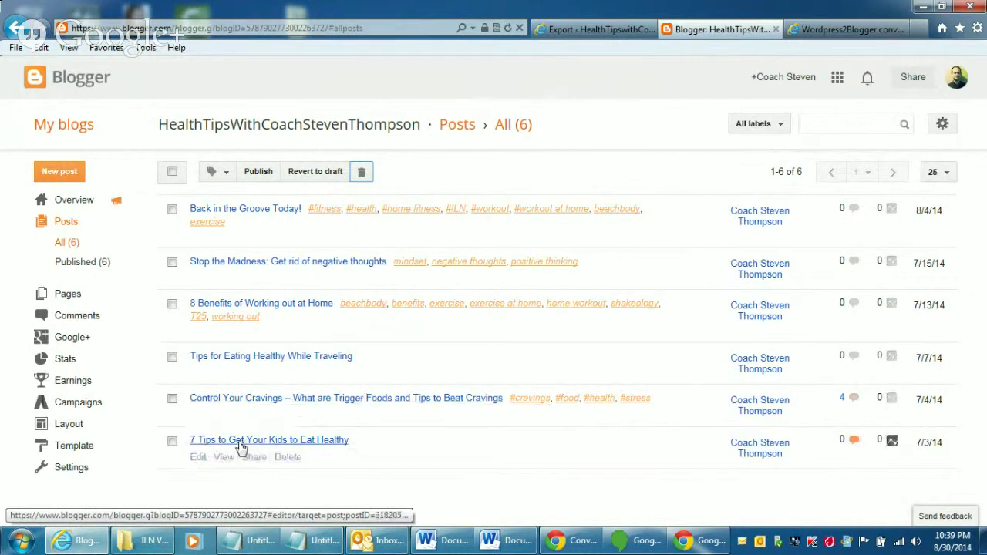
# Look through the blog's other settings and its overview, dismissing the notice about automatic Google+ sharing.
pyautogui.click(68, 465)
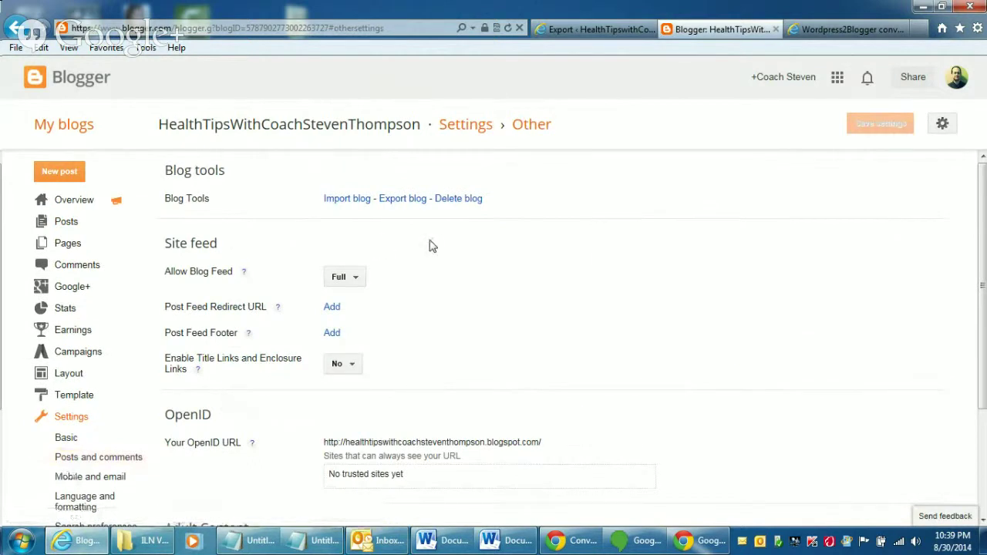
pyautogui.click(77, 204)
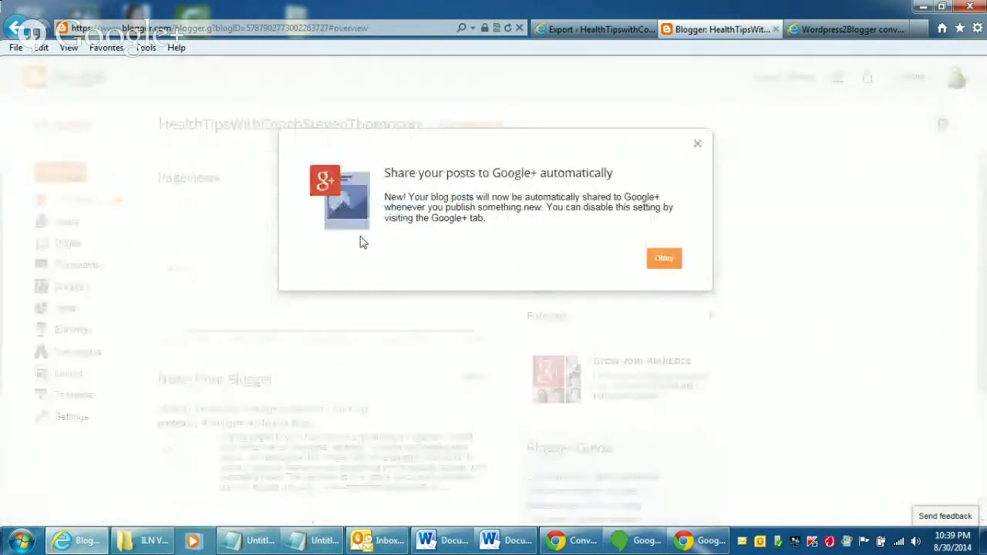
pyautogui.click(664, 259)
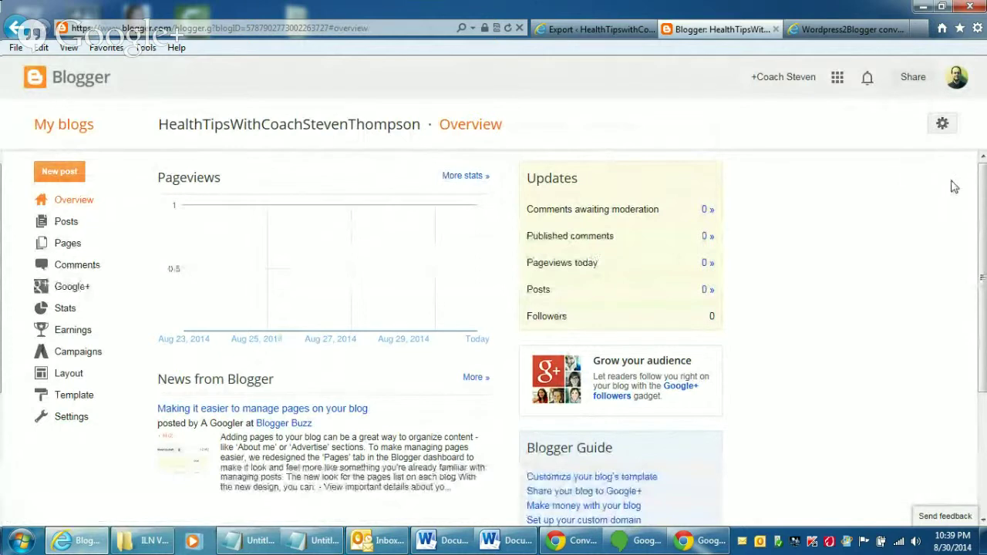
pyautogui.scroll(-2, 980, 220)
pyautogui.scroll(-1, 976, 339)
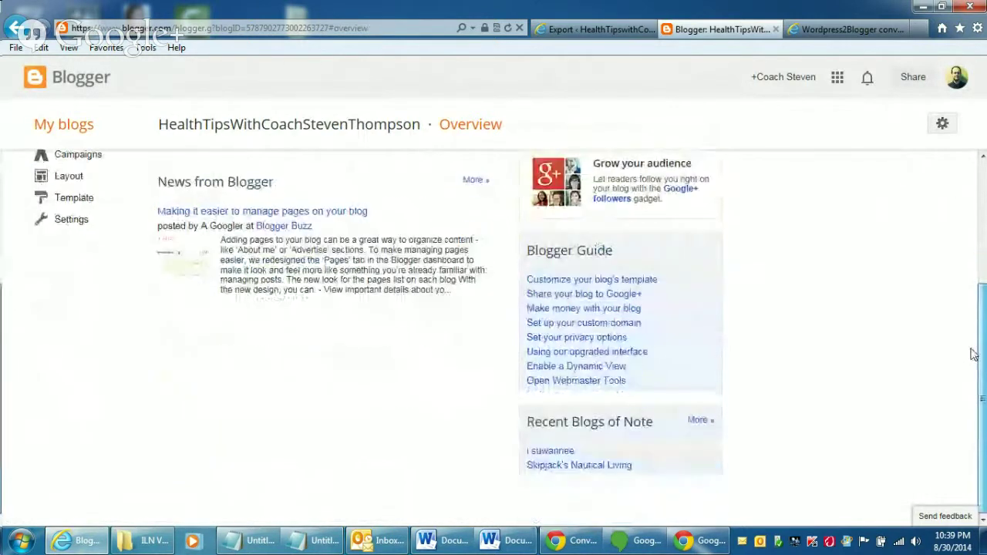
pyautogui.scroll(3, 973, 395)
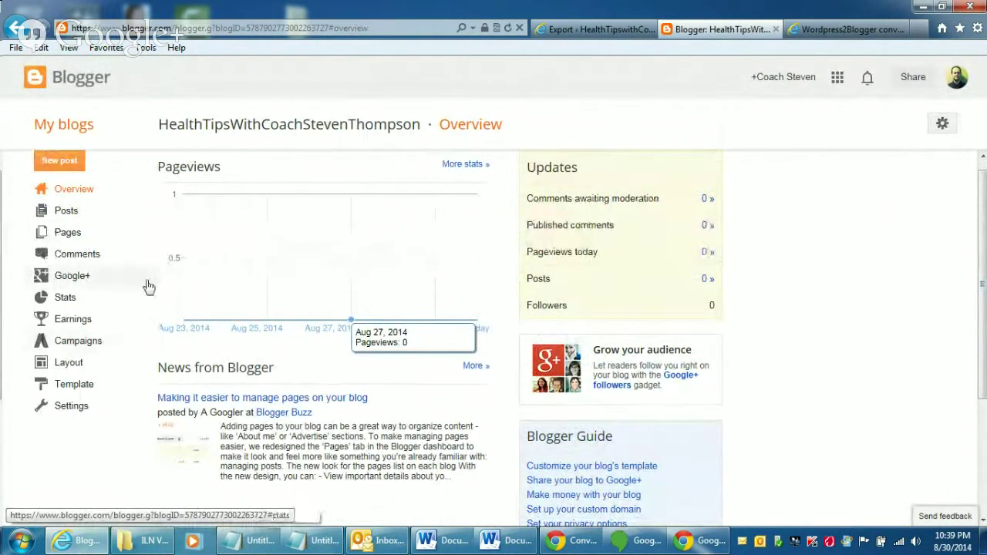
# Go to the list of all blogs and view the published health tips blog to check its imported posts.
pyautogui.click(77, 126)
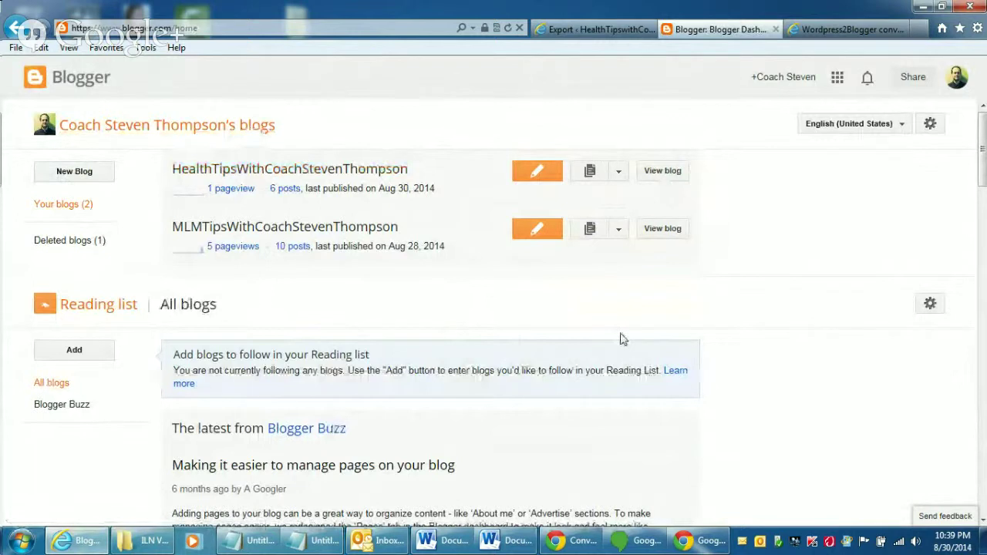
pyautogui.click(668, 171)
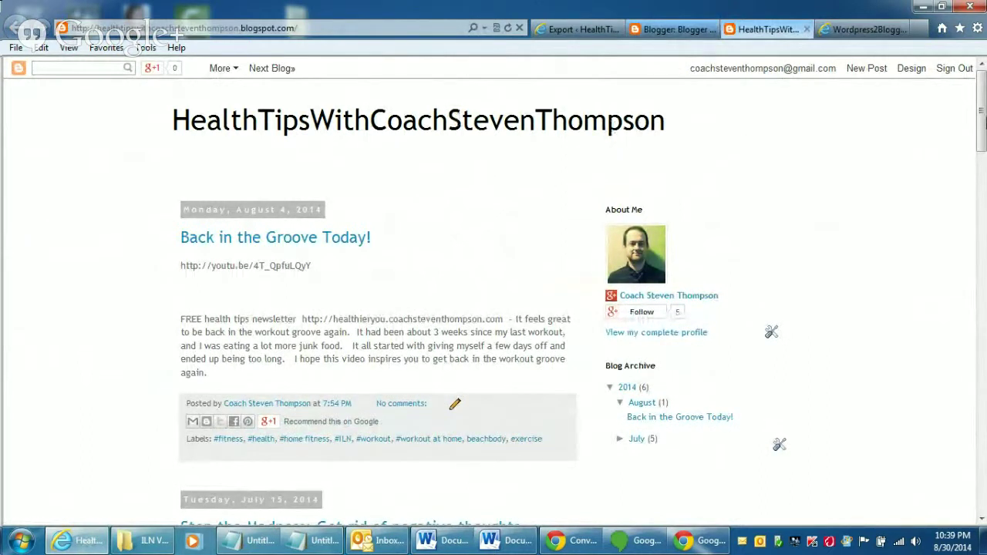
pyautogui.moveTo(985, 125); pyautogui.dragTo(929, 110)
# Return to the WordPress export page and minimize the browser to show the desktop.
pyautogui.click(579, 29)
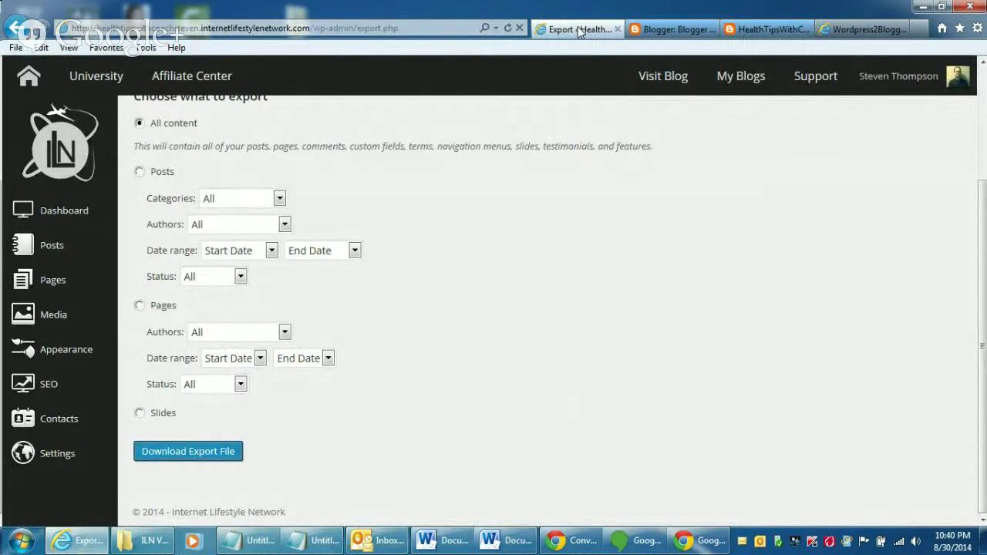
pyautogui.click(922, 6)
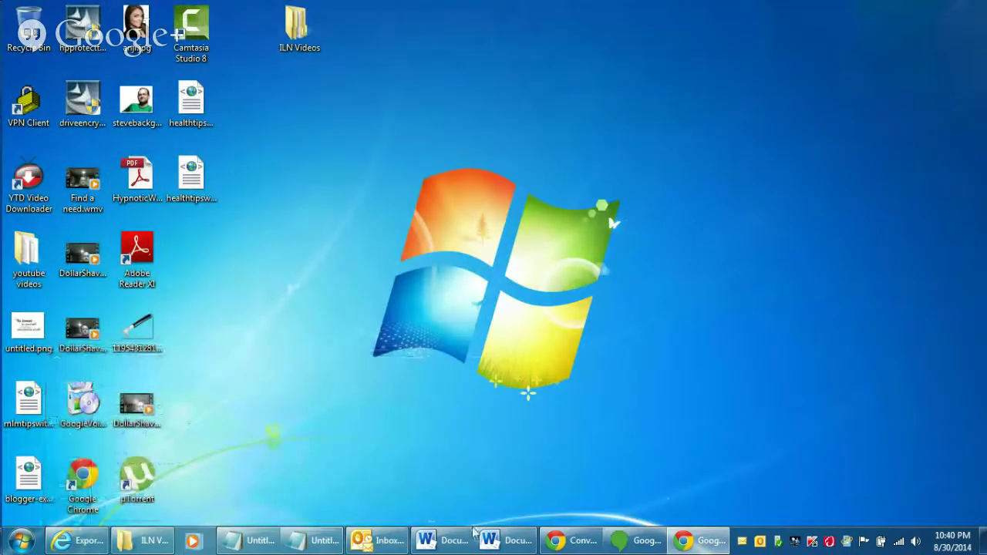